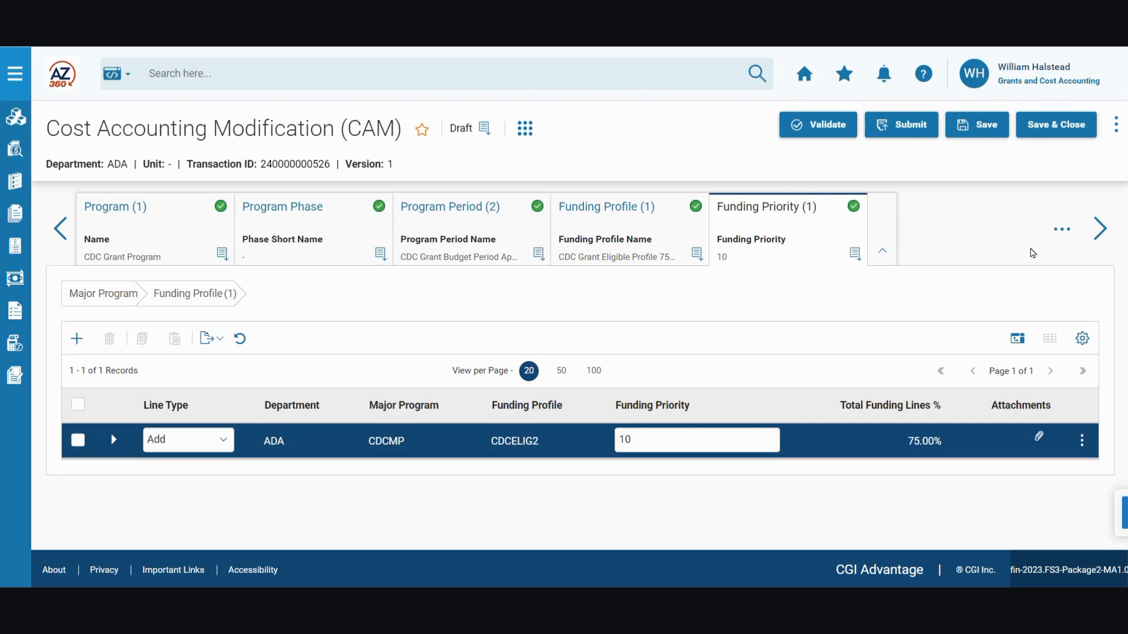
Step: Add a new Funding Line record under funding priority 10 and set its Line Type to Add
left_click(1101, 229)
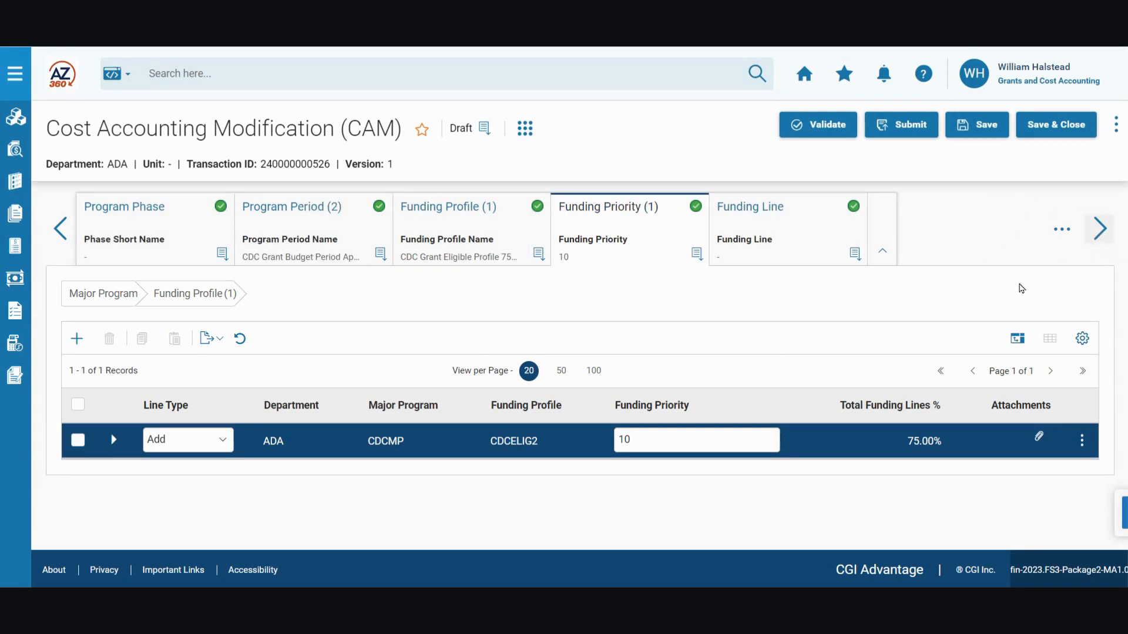
left_click(787, 223)
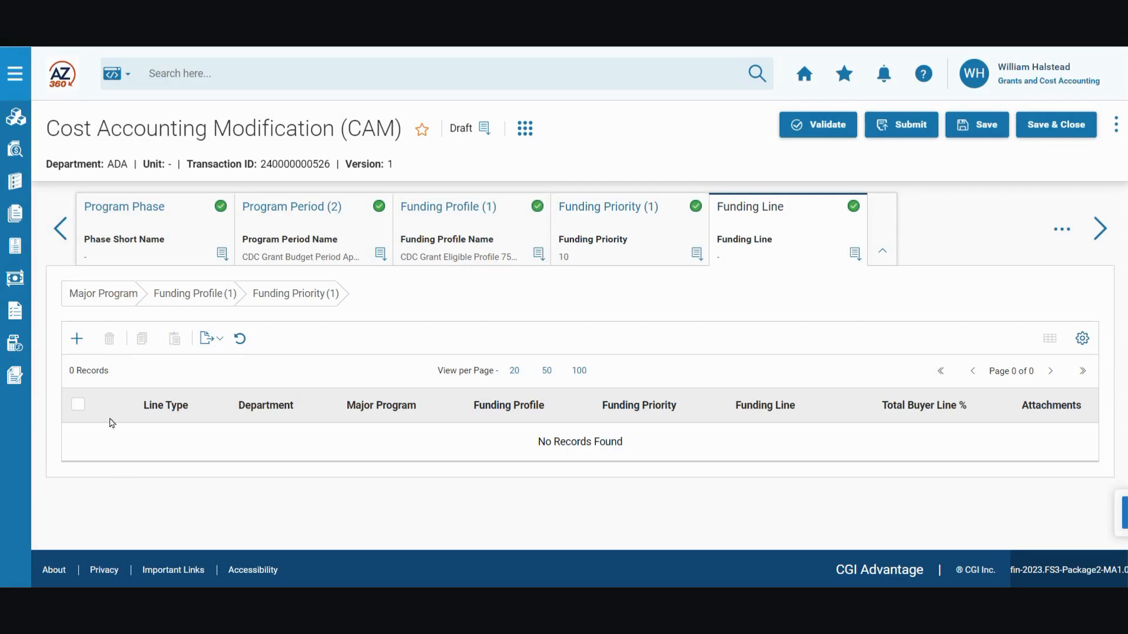
left_click(80, 345)
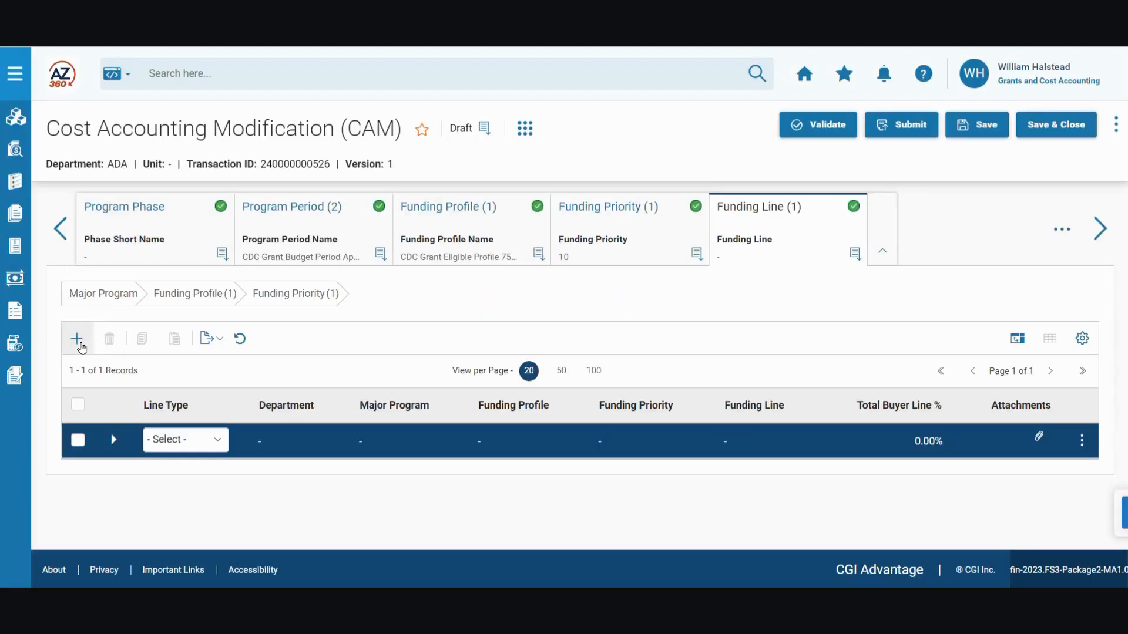
left_click(222, 446)
left_click(201, 474)
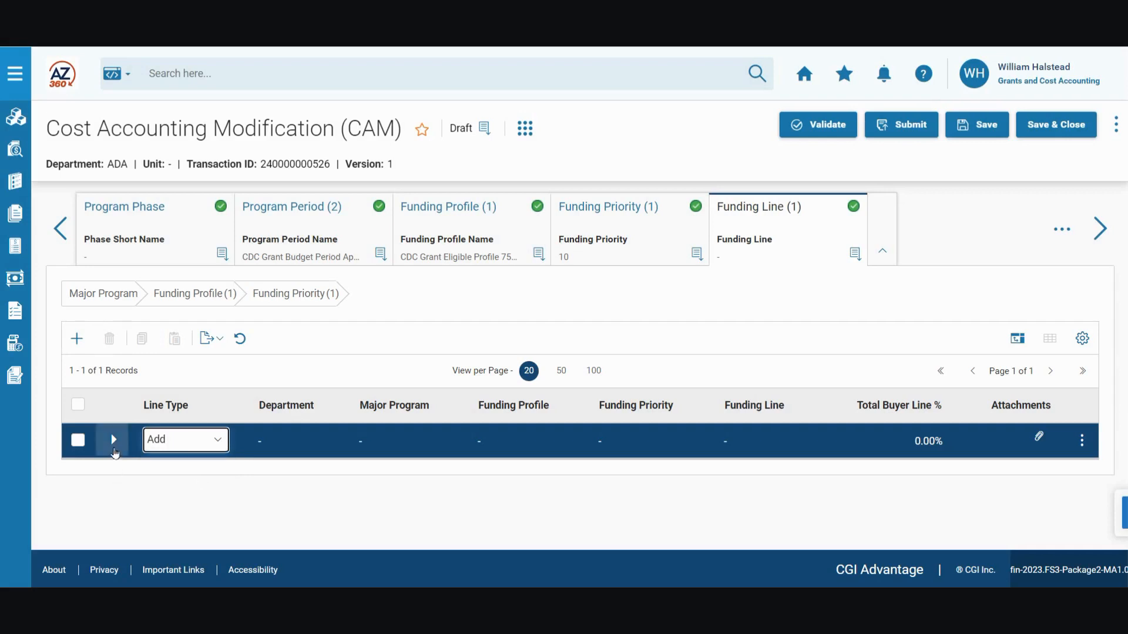
Step: In the funding line's details, set Reimbursement Status to Allowed for Reimbursement, Frequency to Daily and Output Type to Generate Receivables Only
left_click(114, 442)
scroll(370, 575, "down", 3)
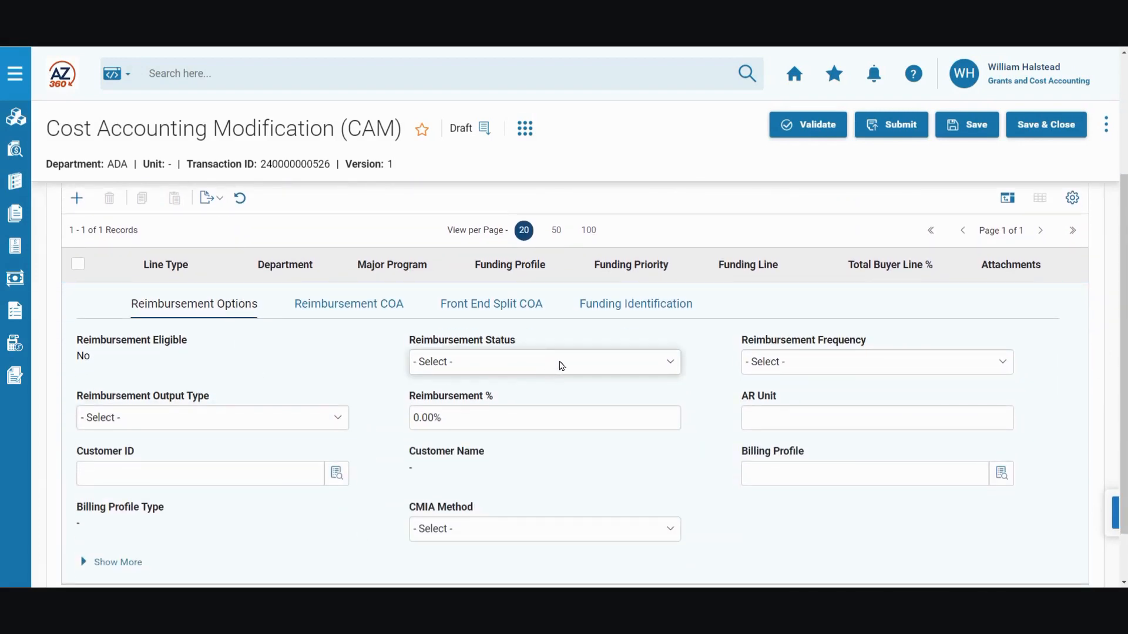
left_click(560, 365)
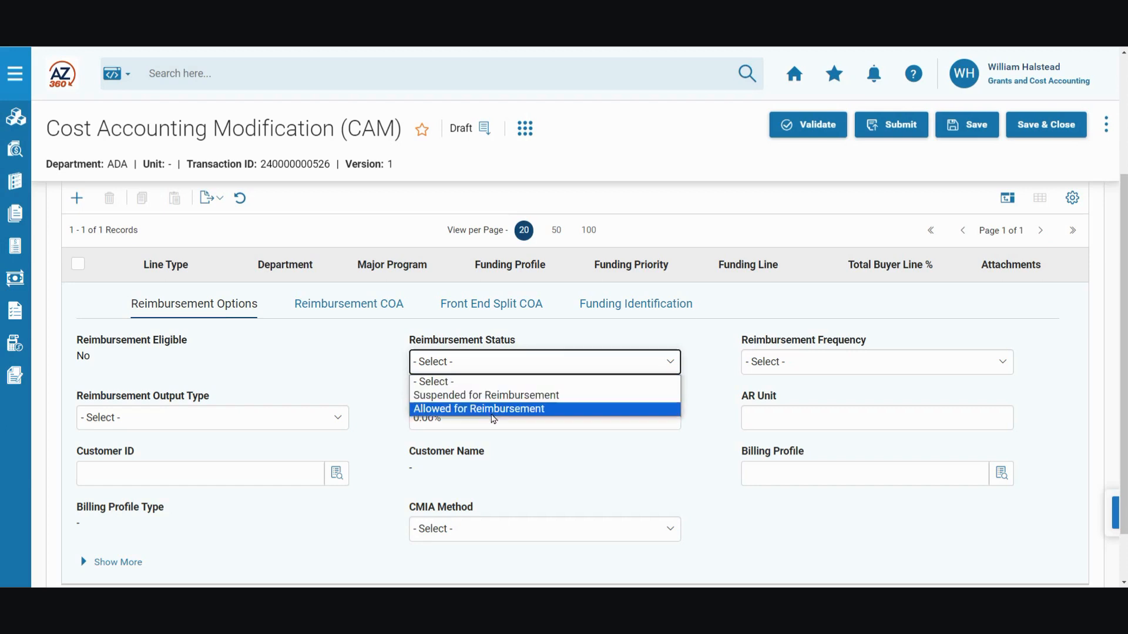
left_click(494, 410)
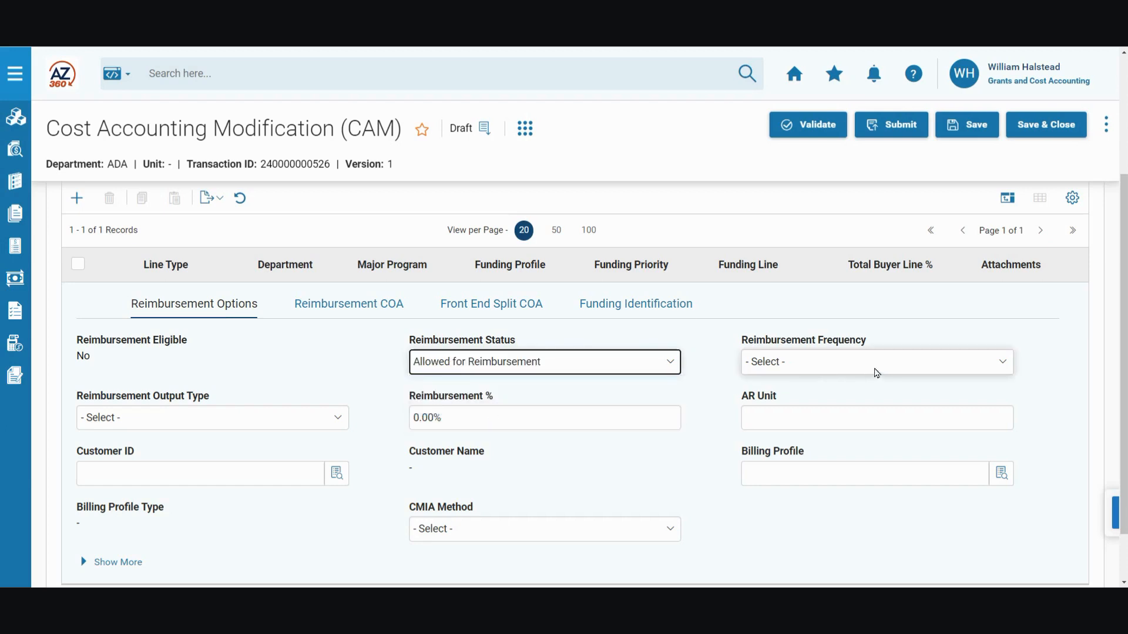
left_click(883, 361)
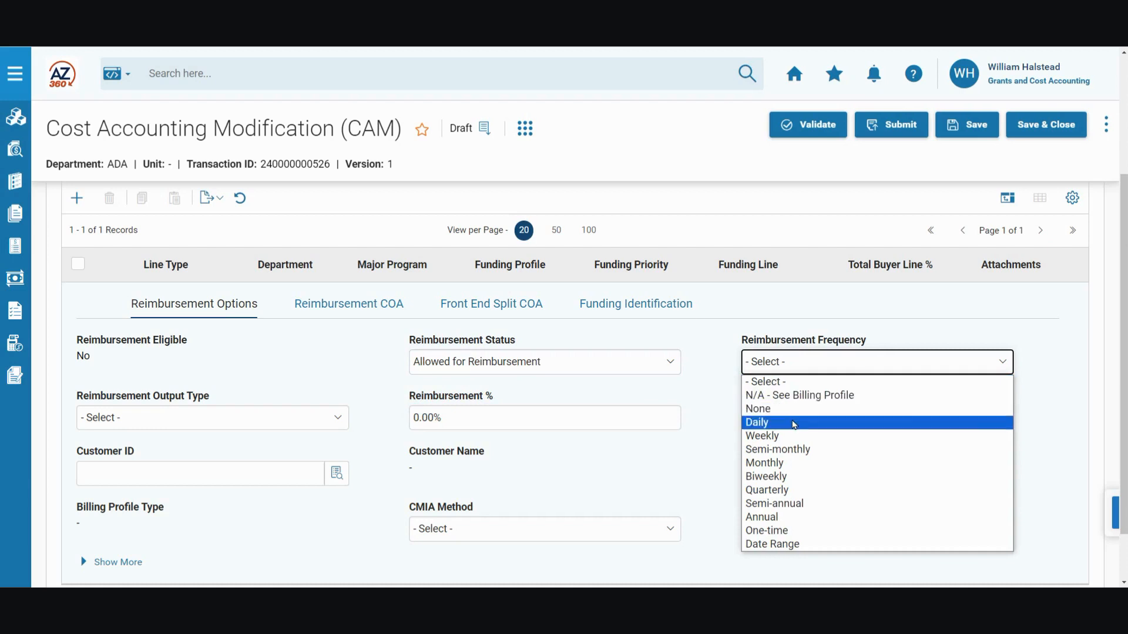
left_click(788, 422)
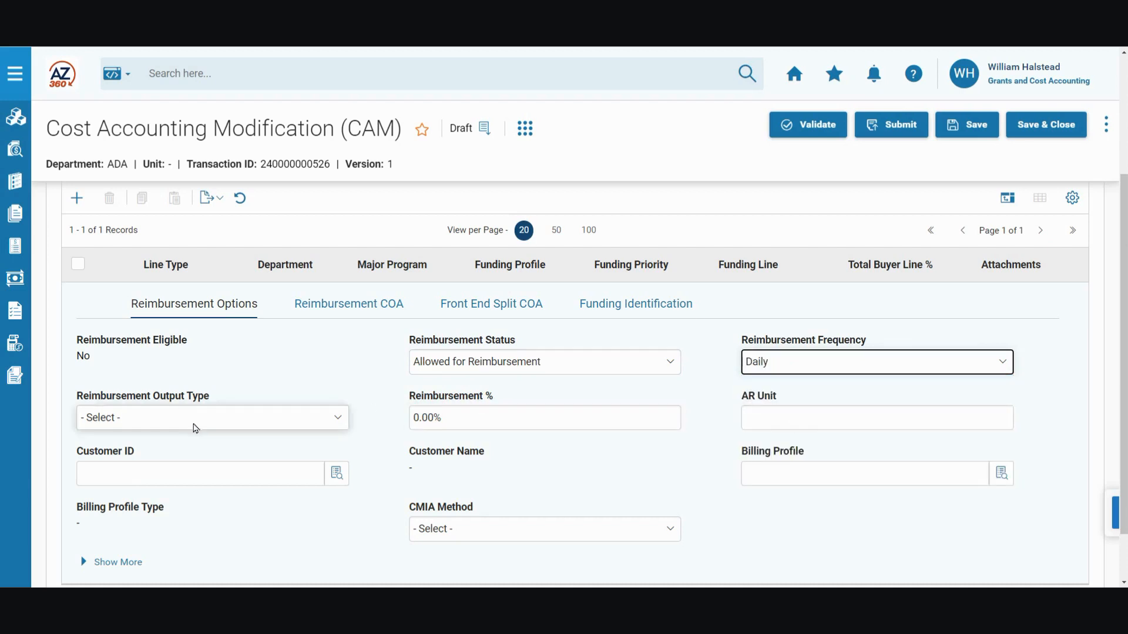
left_click(187, 425)
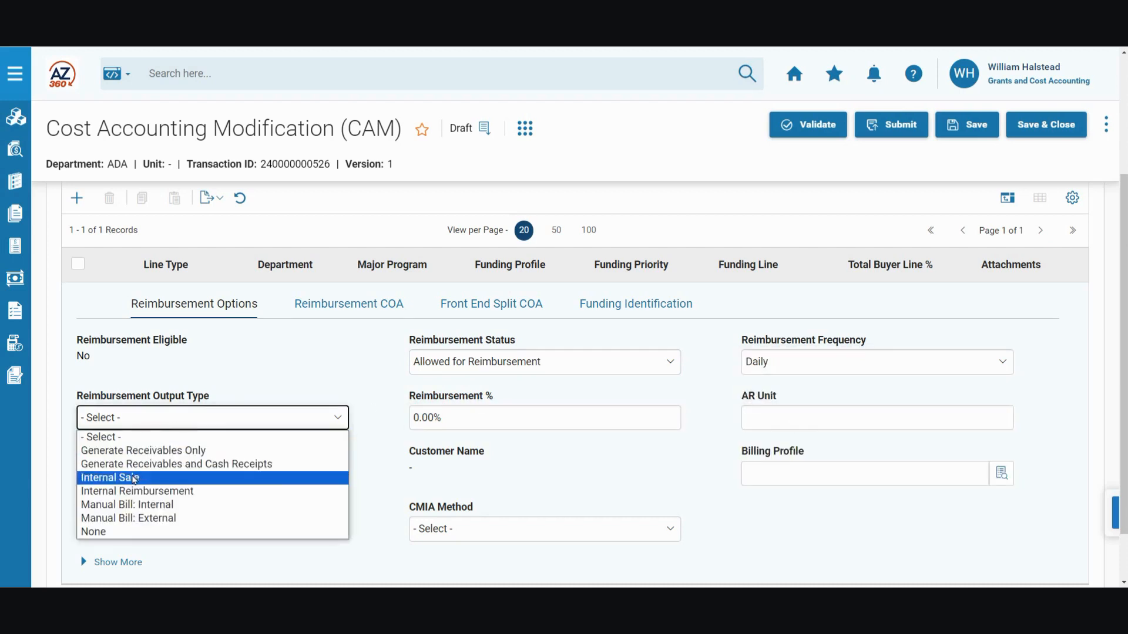
left_click(152, 451)
Step: Set the funding line's Reimbursement % to 75 and its AR Unit to ALL
left_click(464, 418)
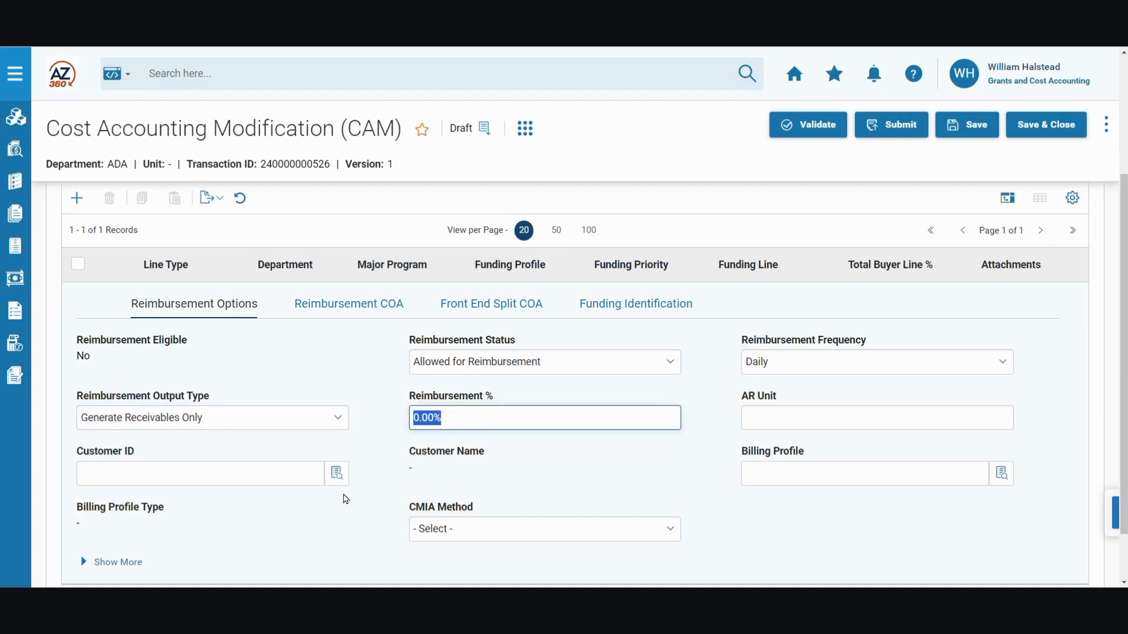
type("75")
left_click(825, 422)
type("ALL")
left_click(262, 532)
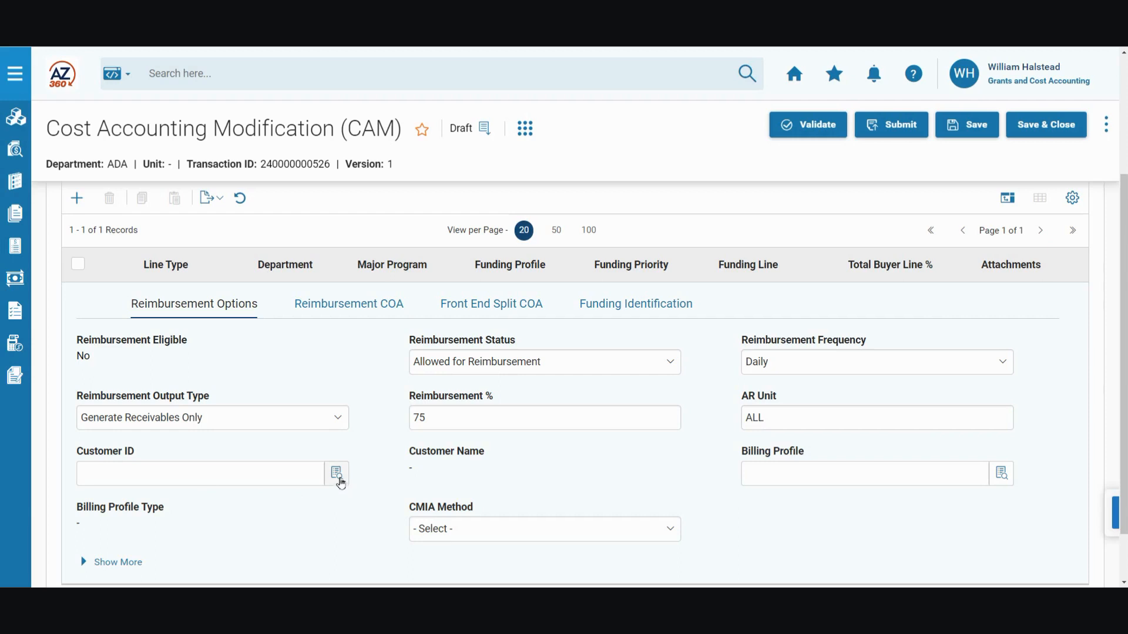
Step: Look up the Customer ID by legal name *DEPARTMENT OF HEALTH* and select the first Department of Health and Human Services record
left_click(338, 475)
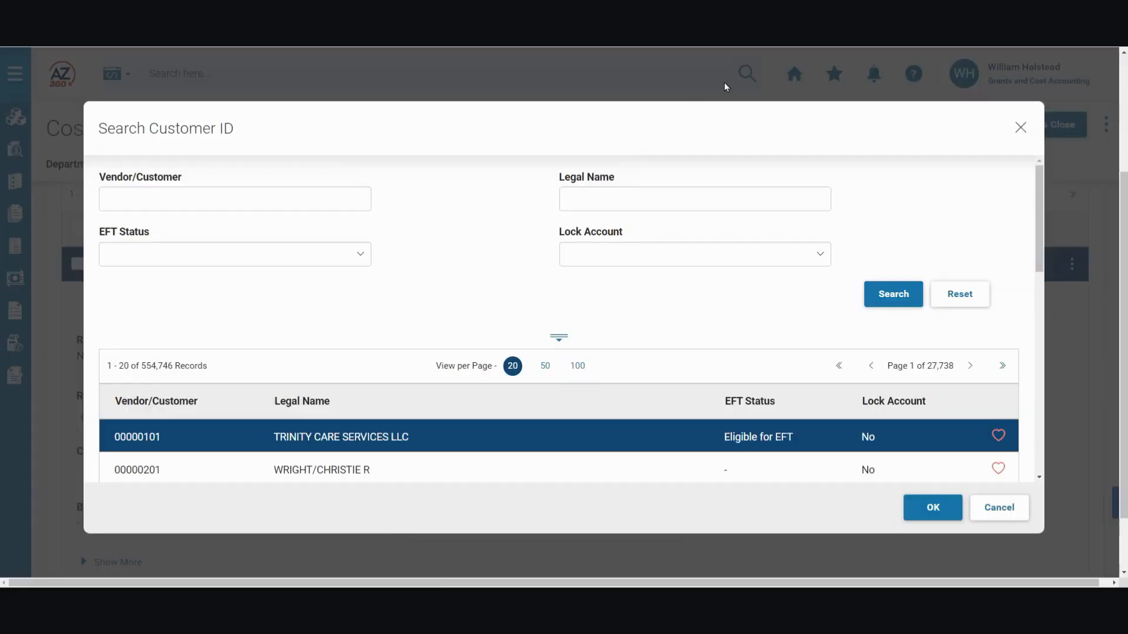
left_click(595, 200)
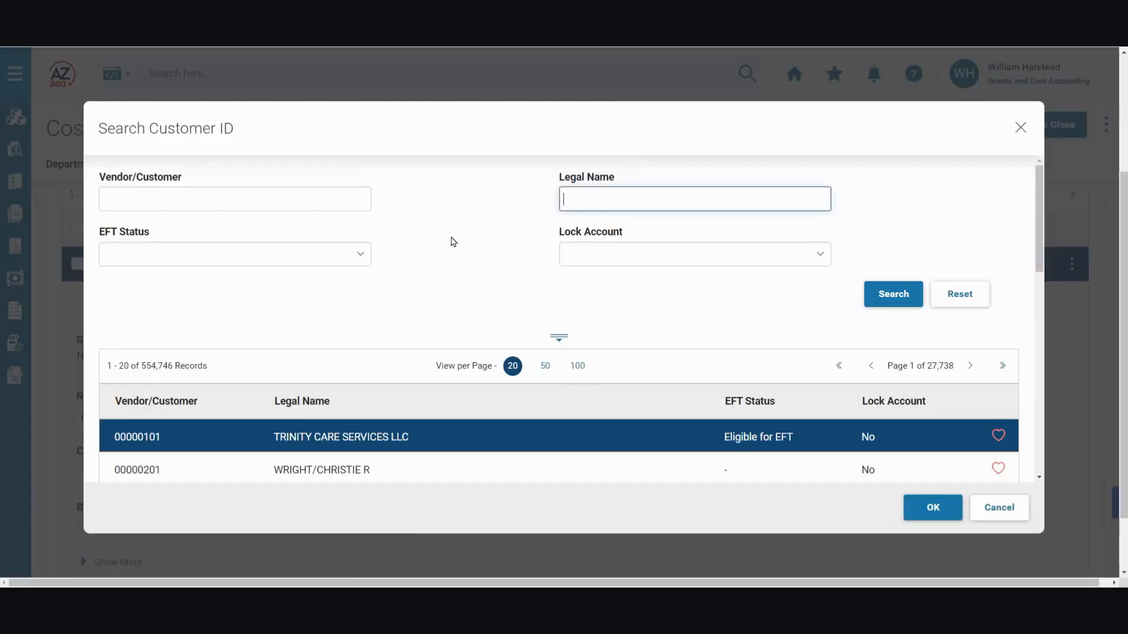
type("*DEPARTMENT OF HEALTH*")
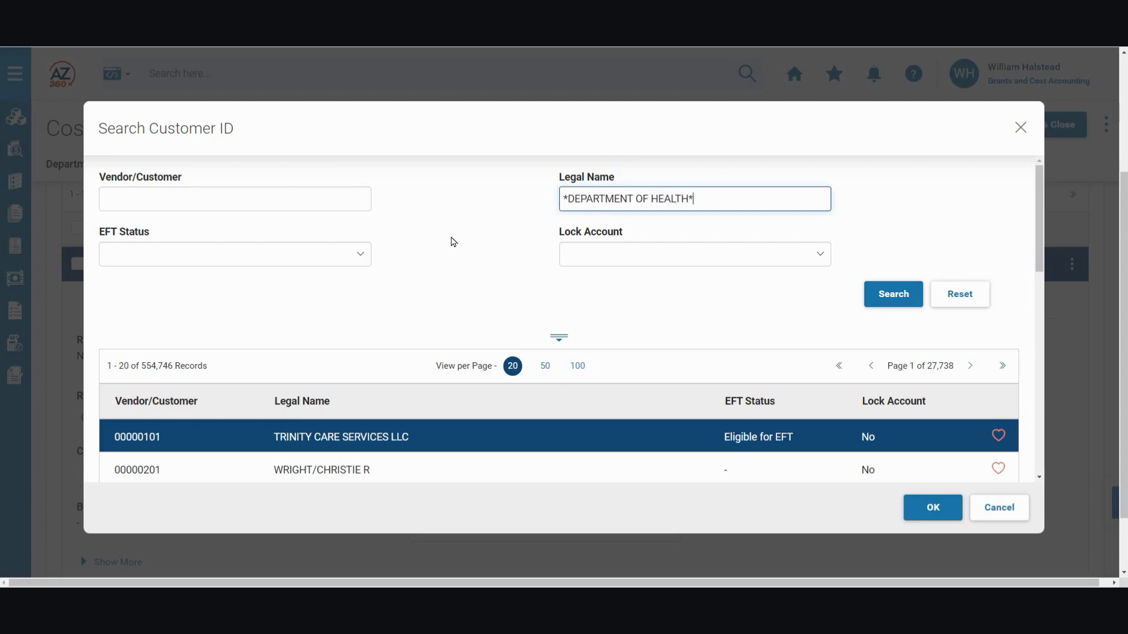
left_click(873, 295)
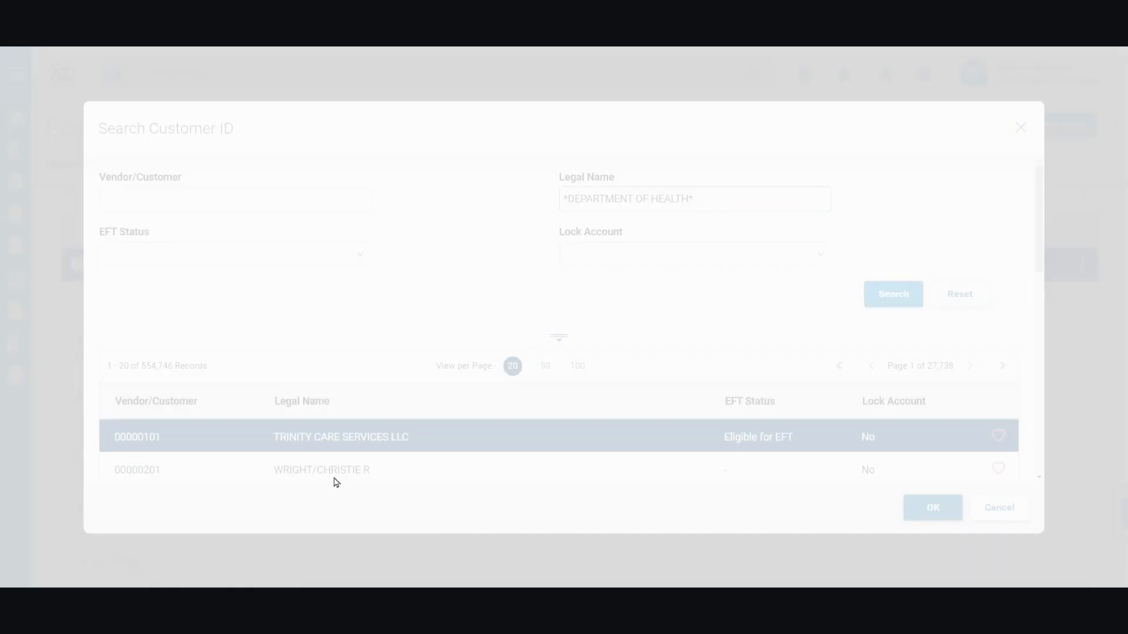
scroll(219, 385, "down", 1)
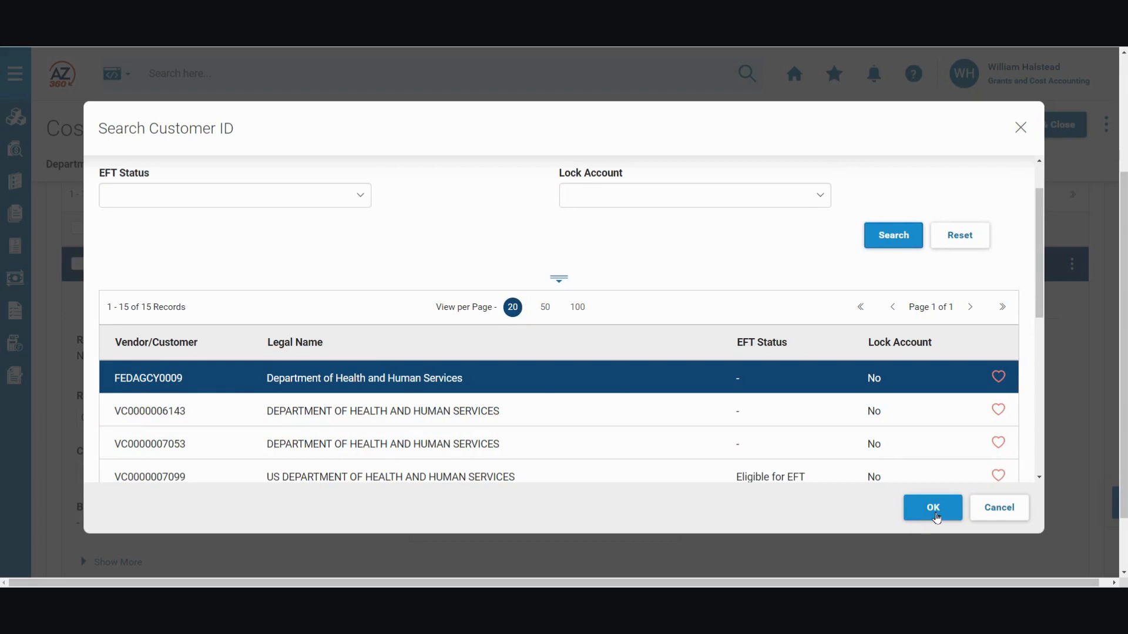
left_click(934, 509)
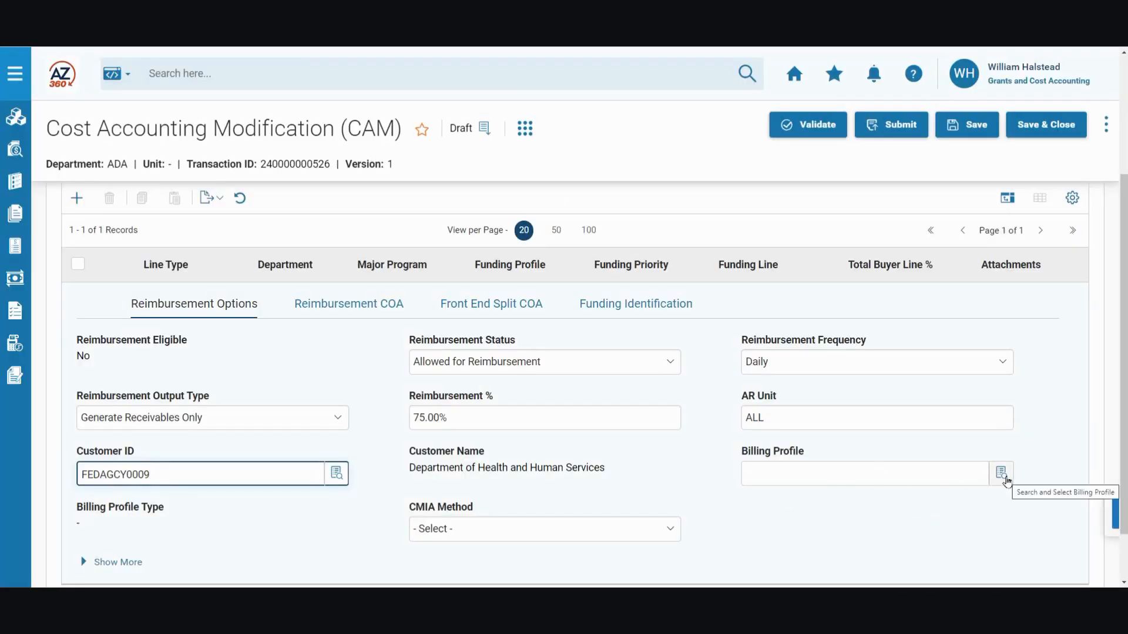
Step: Look up the Billing Profile and select COST, the Cost Accounting Billing Profile of department ADA
left_click(1002, 475)
scroll(429, 396, "down", 3)
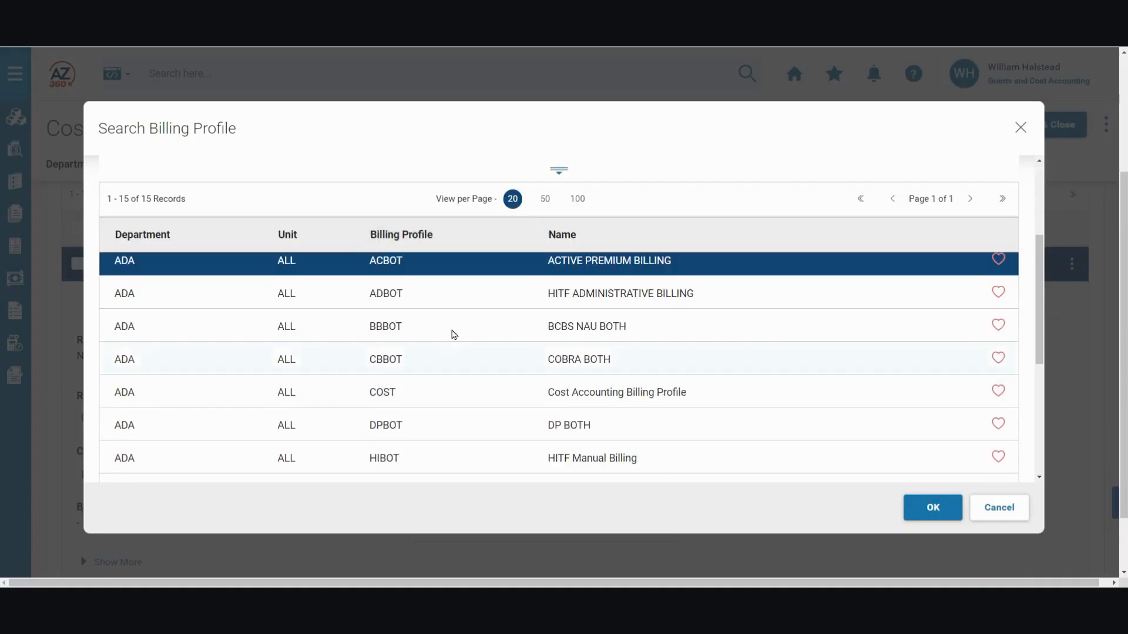
left_click(386, 397)
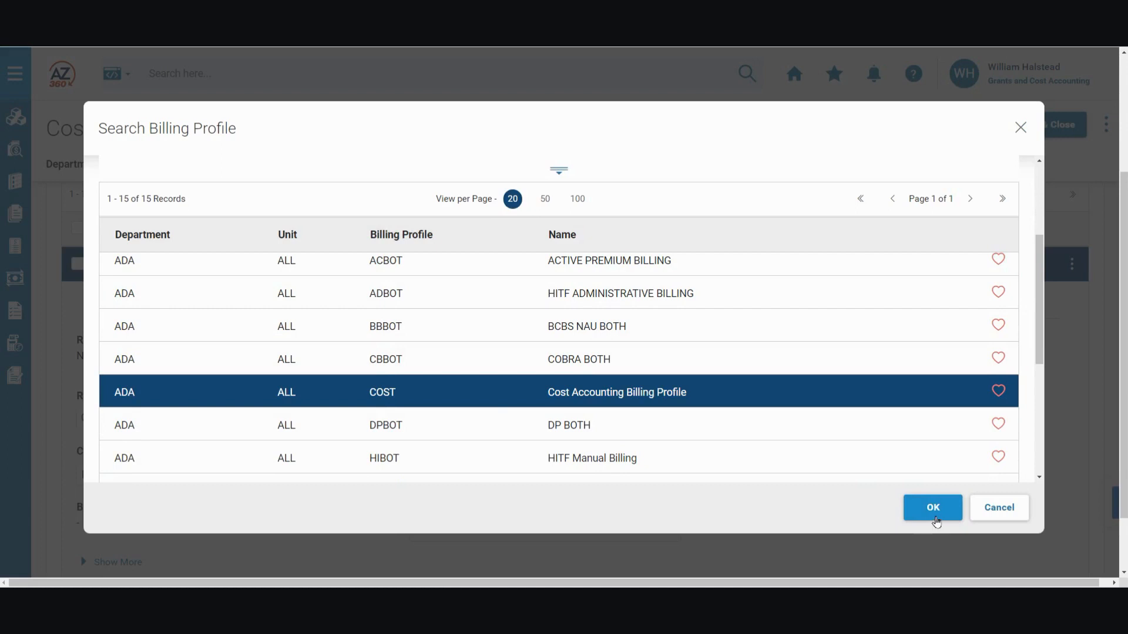
left_click(934, 511)
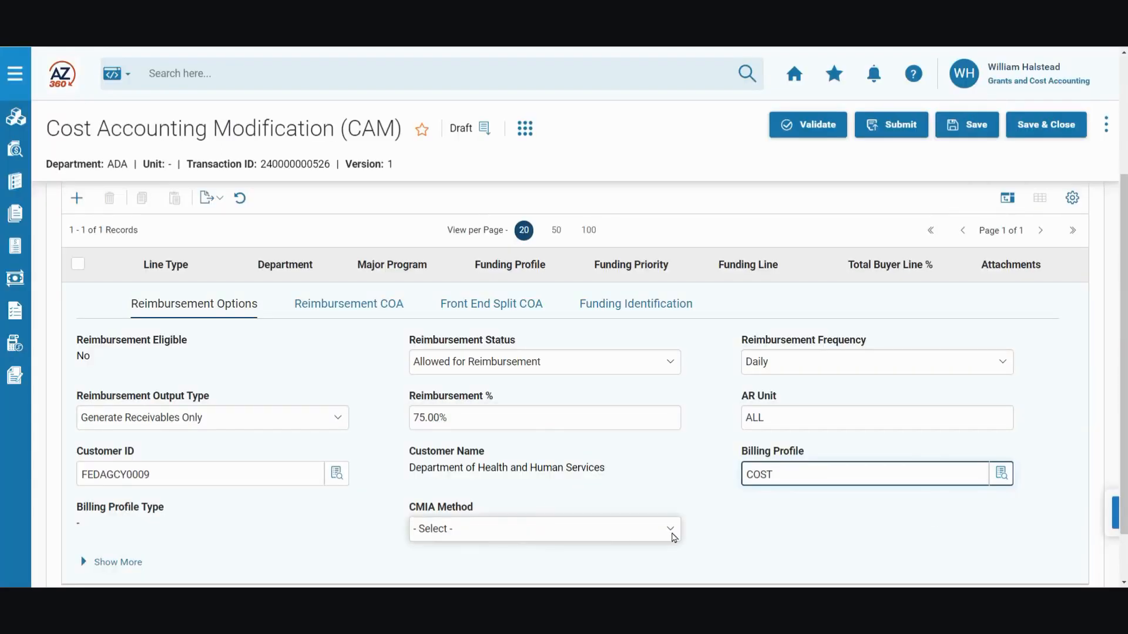
Step: Set the CMIA Method to Average Clearance and save the transaction
left_click(673, 536)
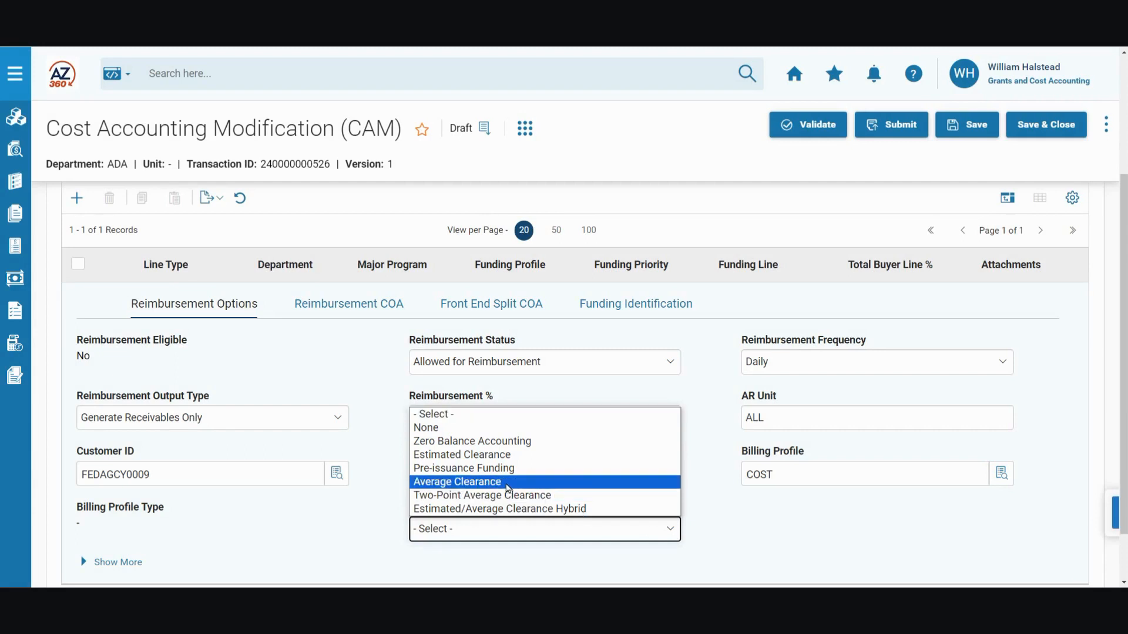
left_click(508, 482)
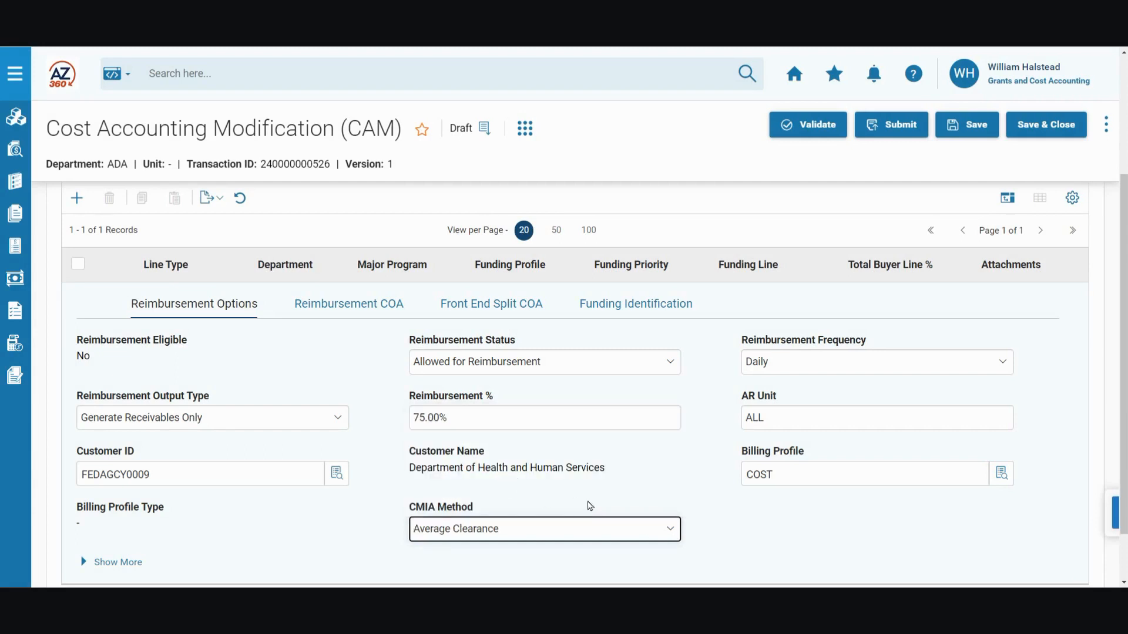
left_click(961, 131)
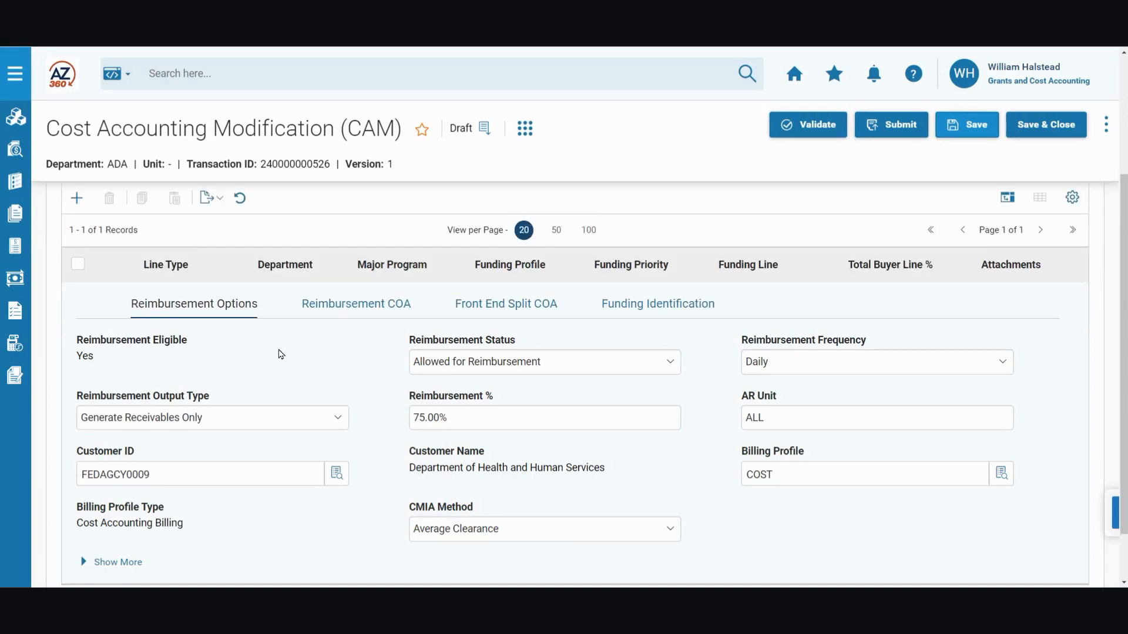
Step: In the Reimbursement COA details, look up revenue source 4211 and assign it as the Revenue
left_click(378, 316)
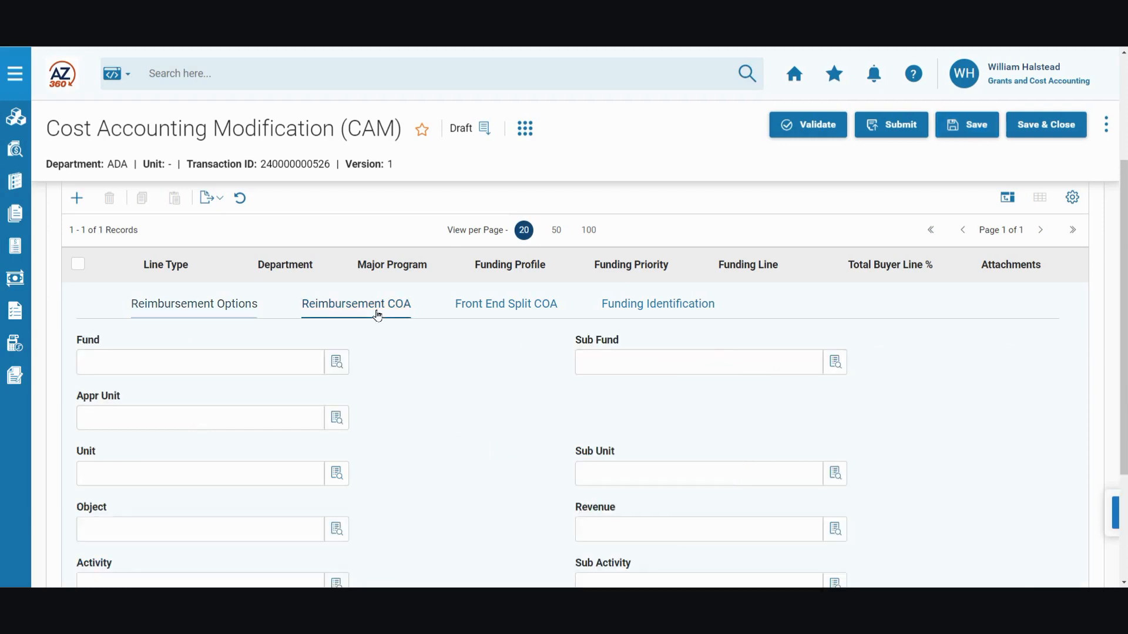
left_click(621, 528)
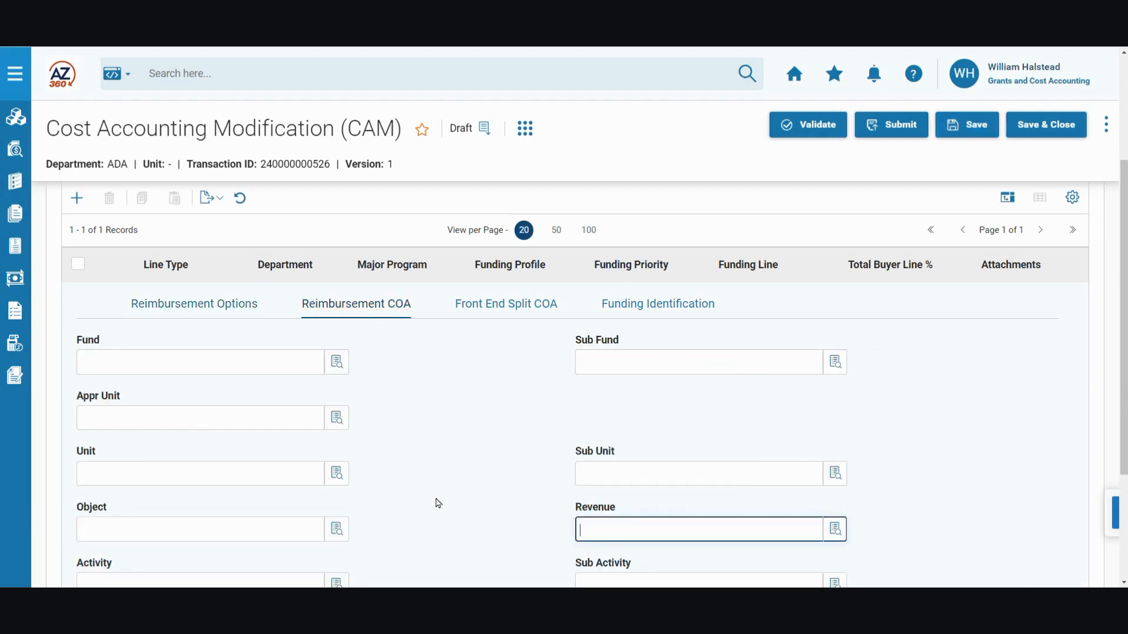
left_click(834, 530)
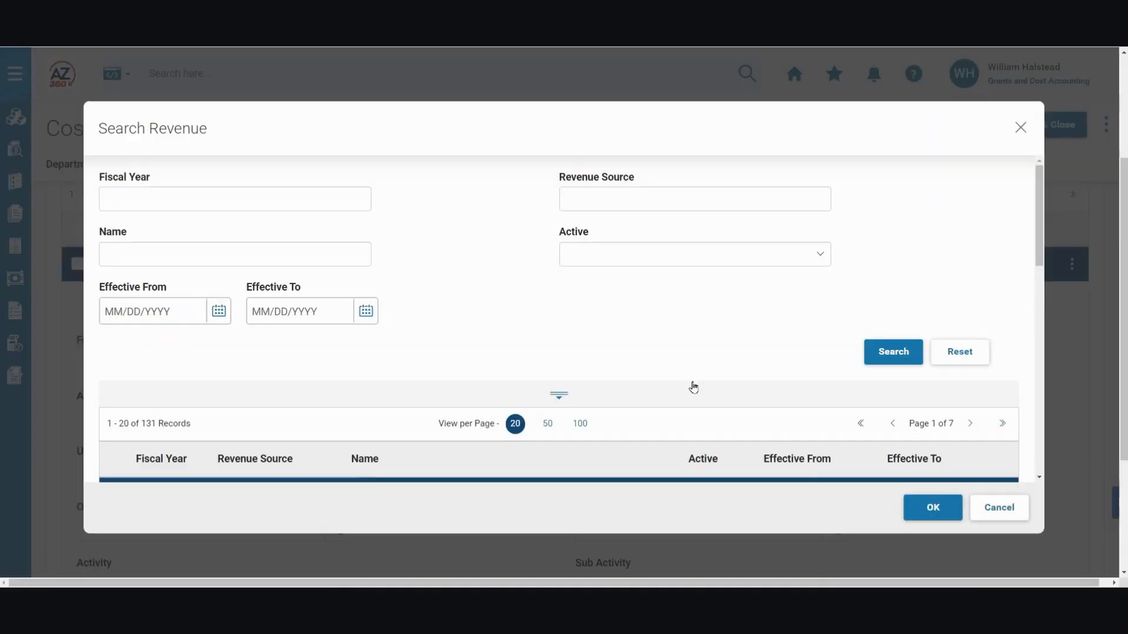
left_click(637, 207)
type("4211")
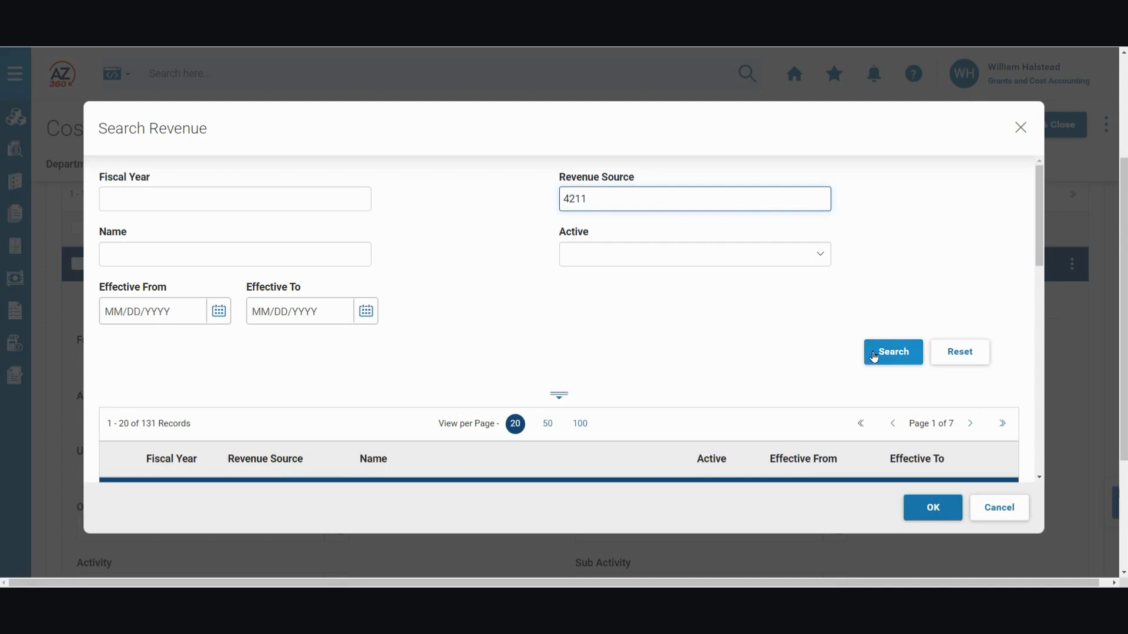
left_click(873, 355)
scroll(307, 388, "down", 1)
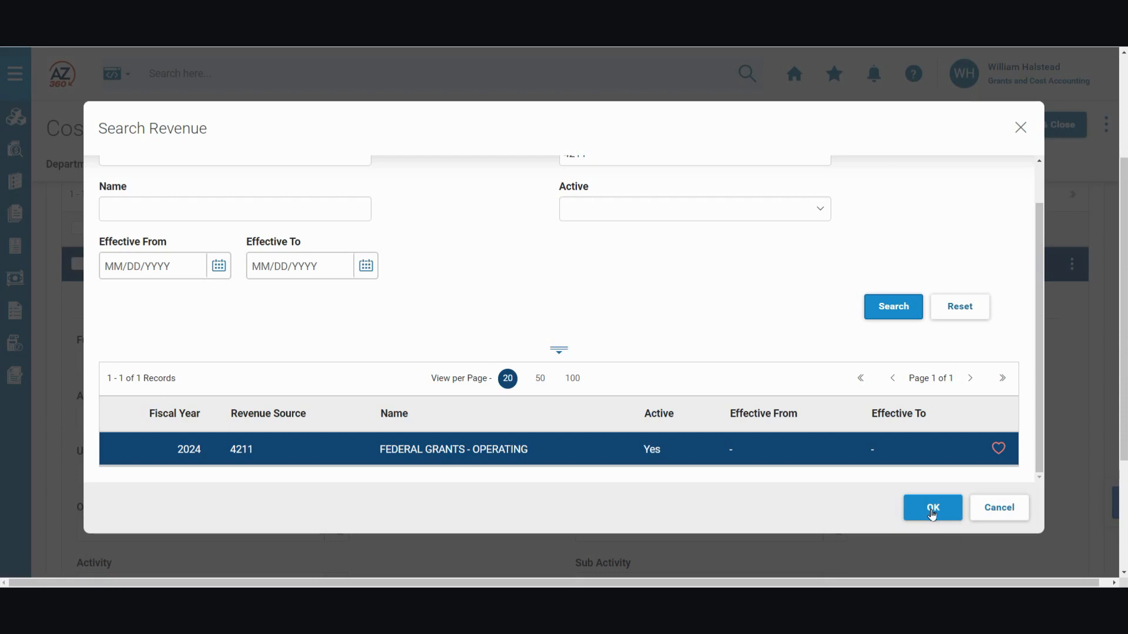
left_click(933, 512)
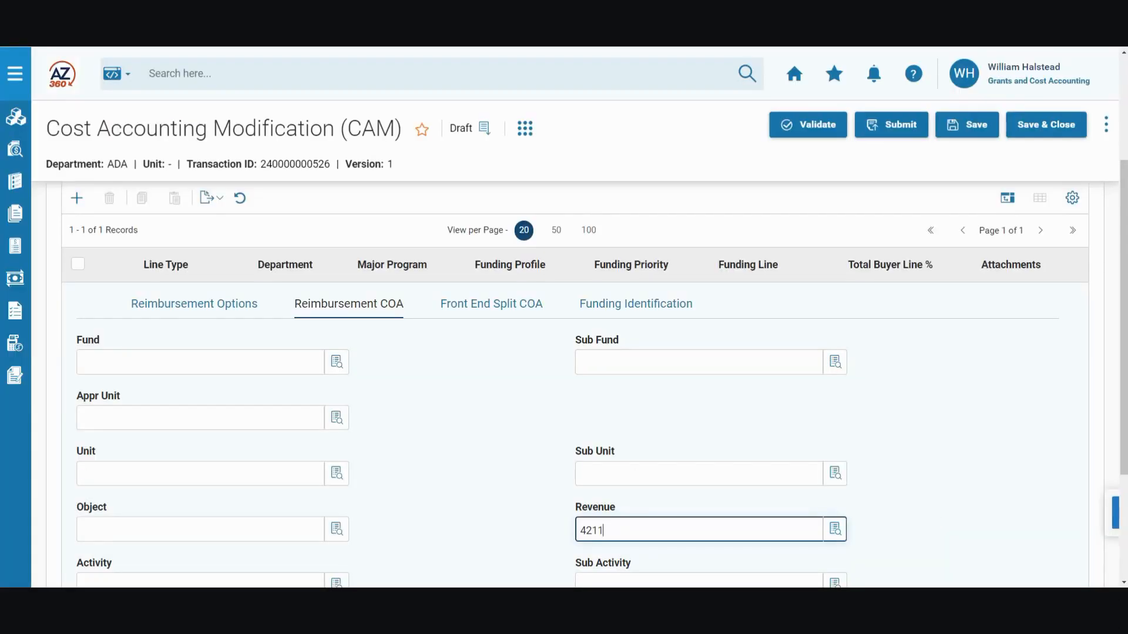
Step: In the Front End Split COA details, set FES Fund to AD2000, FES Sub Fund to 200007 and FES Appr Unit to AD20000
left_click(490, 310)
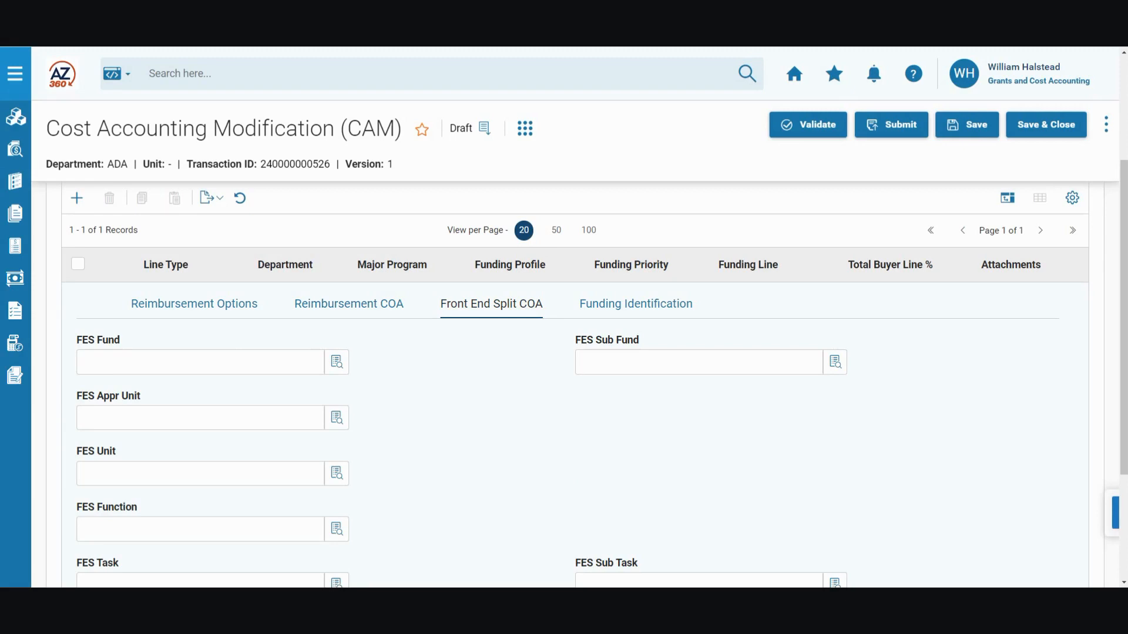
left_click(207, 361)
type("AD2000")
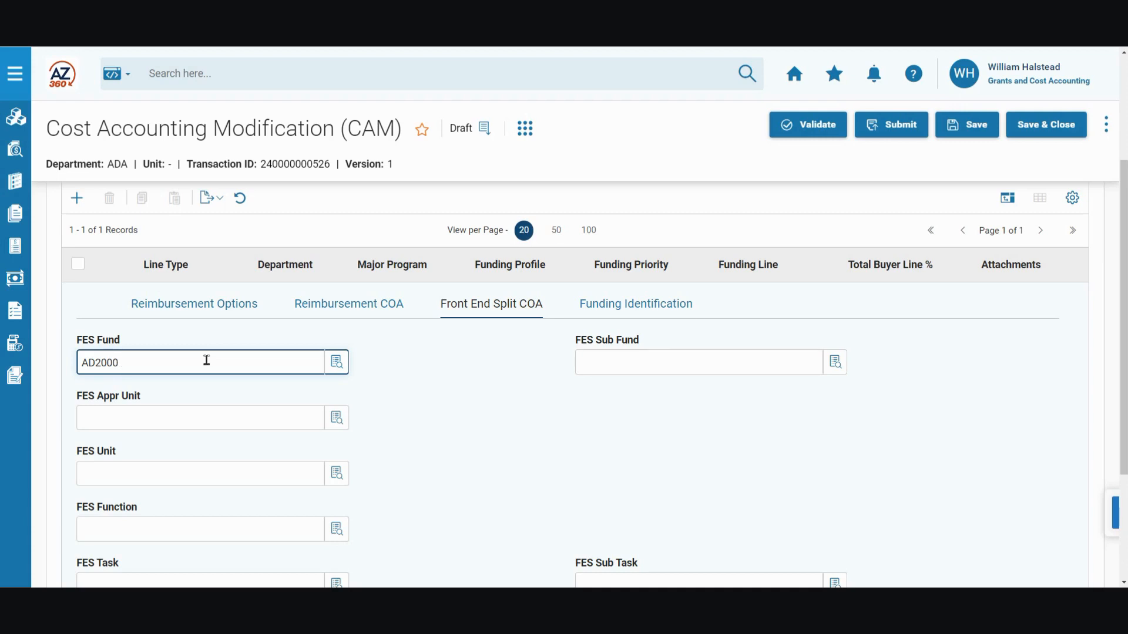
left_click(686, 364)
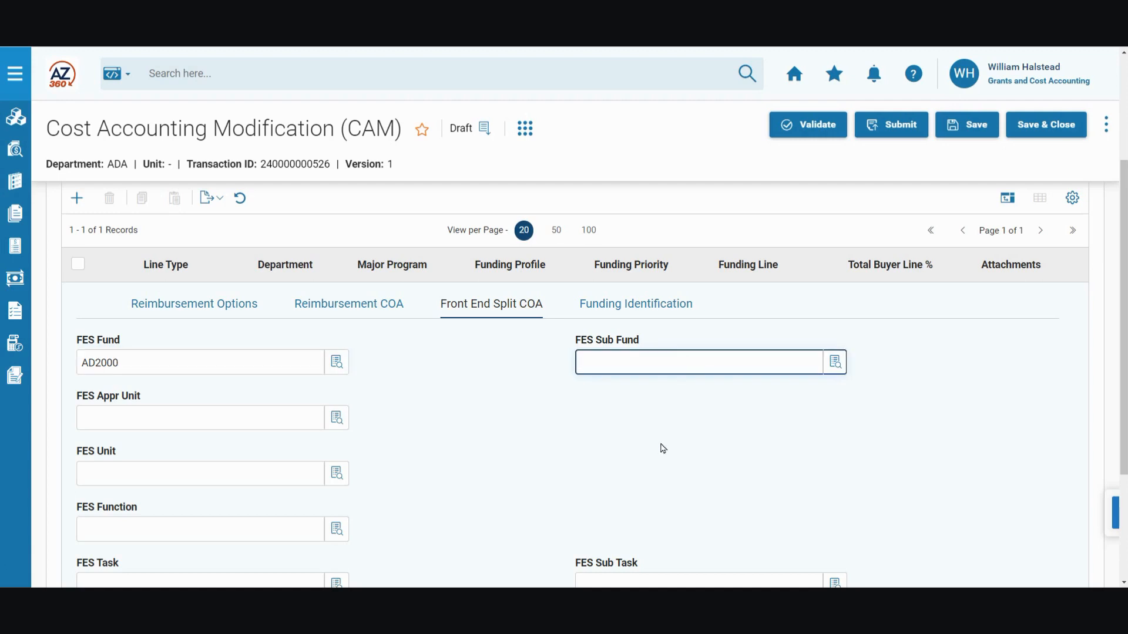
type("200007")
left_click(197, 417)
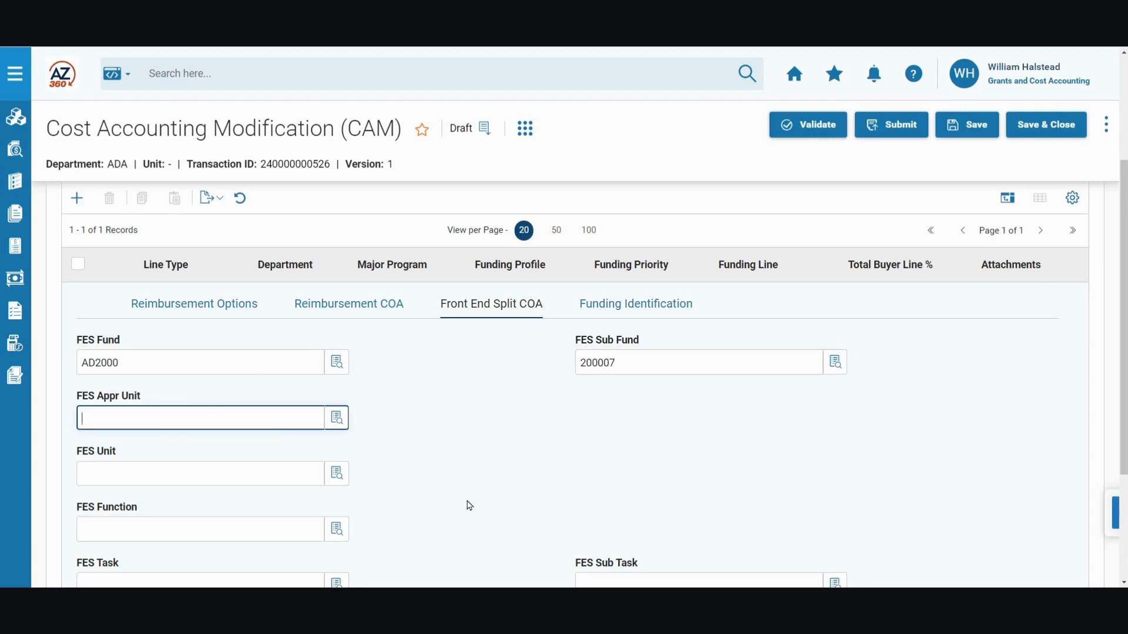
type("AD20000")
left_click(469, 506)
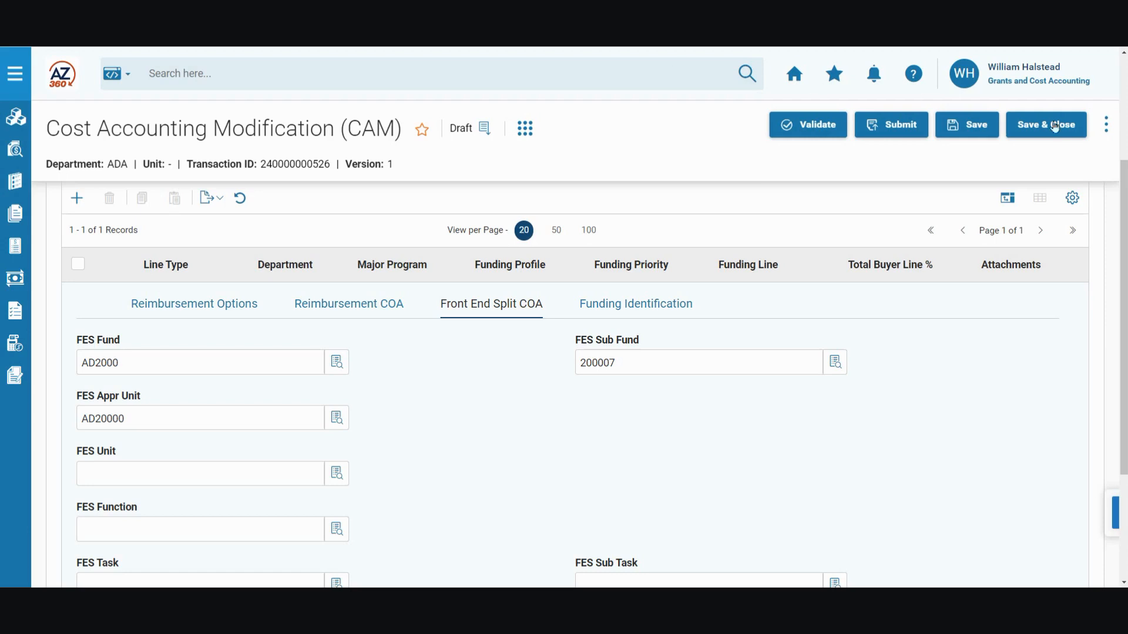
Step: Save the transaction and collapse the details of the first funding line
left_click(962, 131)
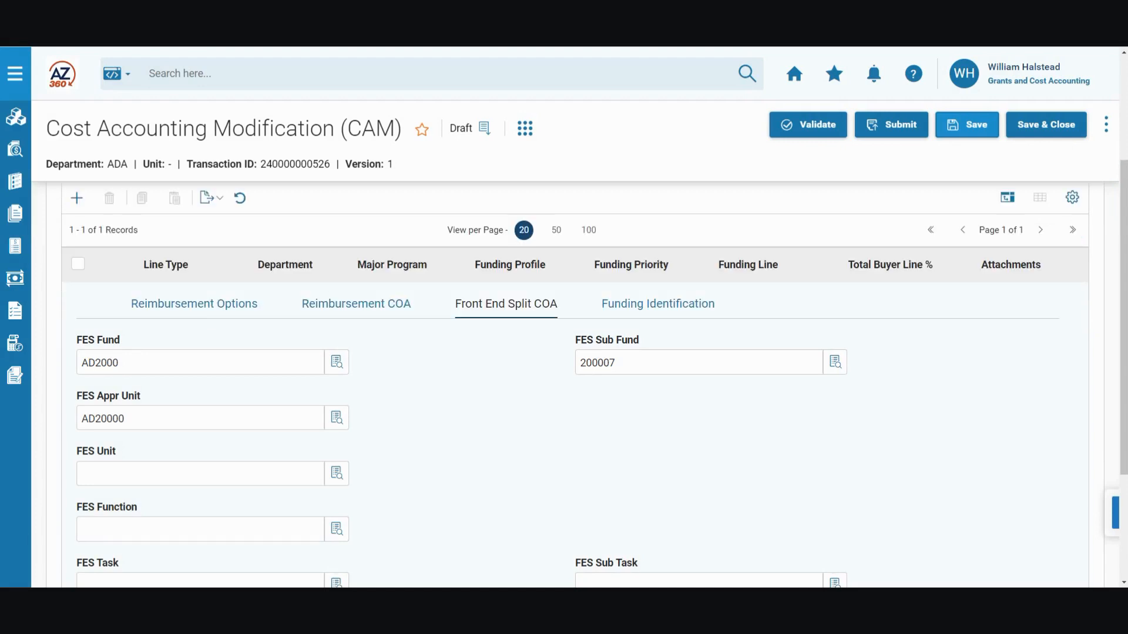
scroll(99, 271, "up", 2)
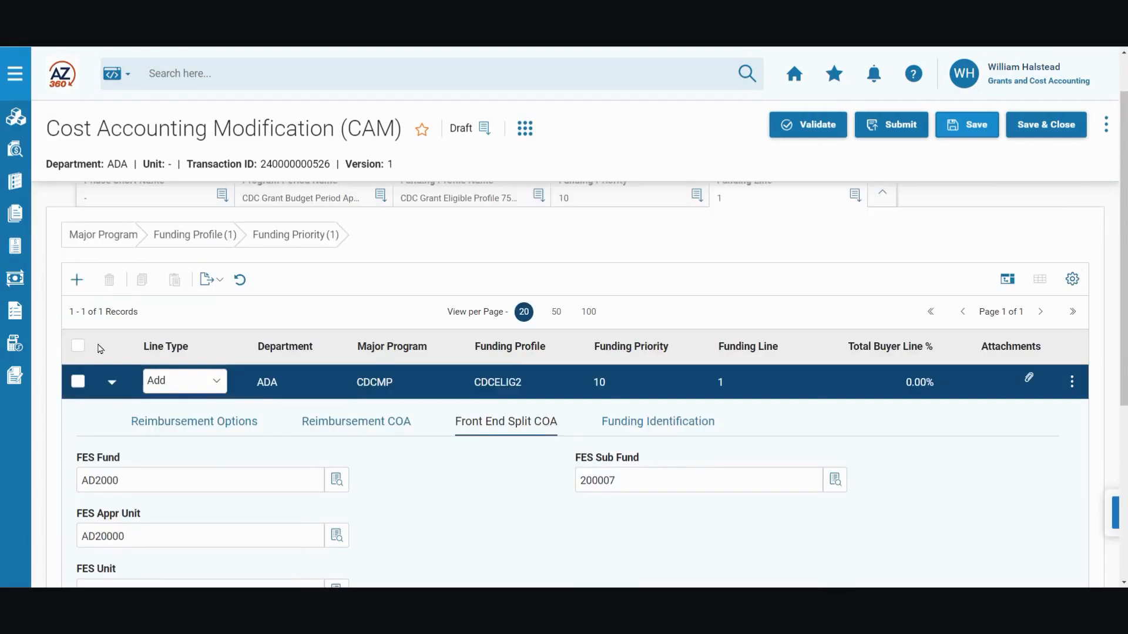
left_click(113, 384)
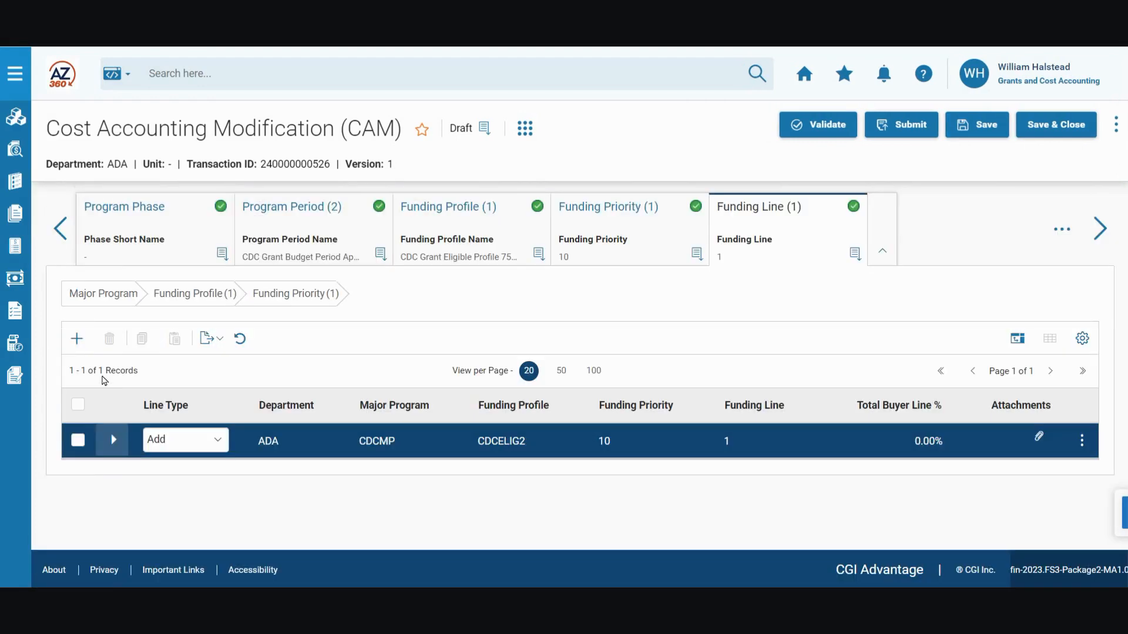
Step: Insert a second funding line under funding priority 10 and set its Line Type to Add
left_click(77, 339)
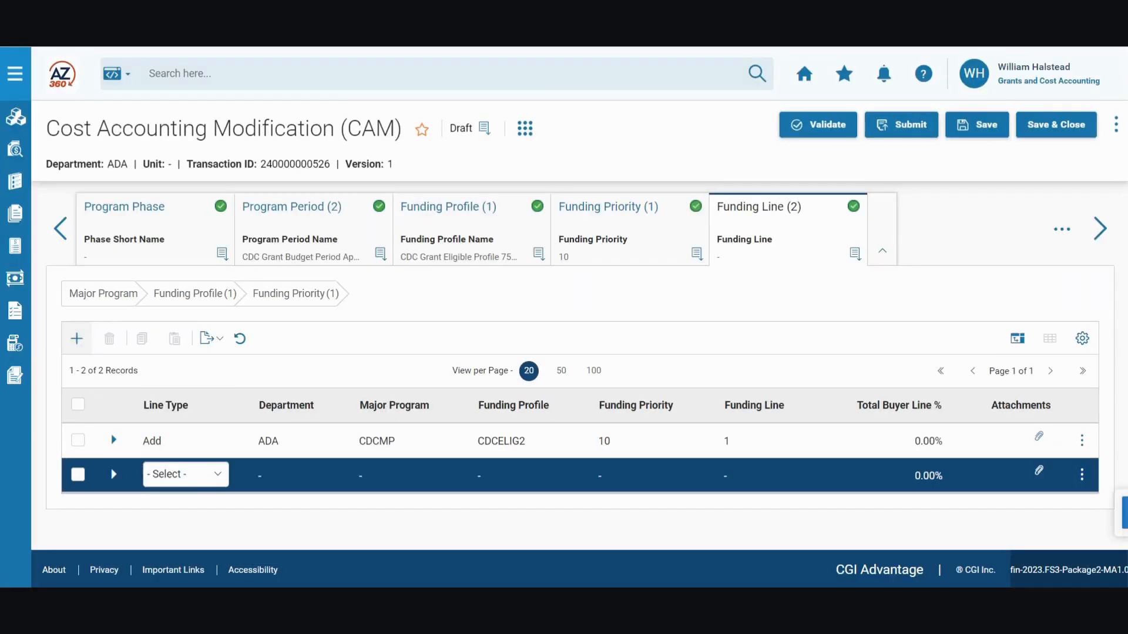
left_click(218, 480)
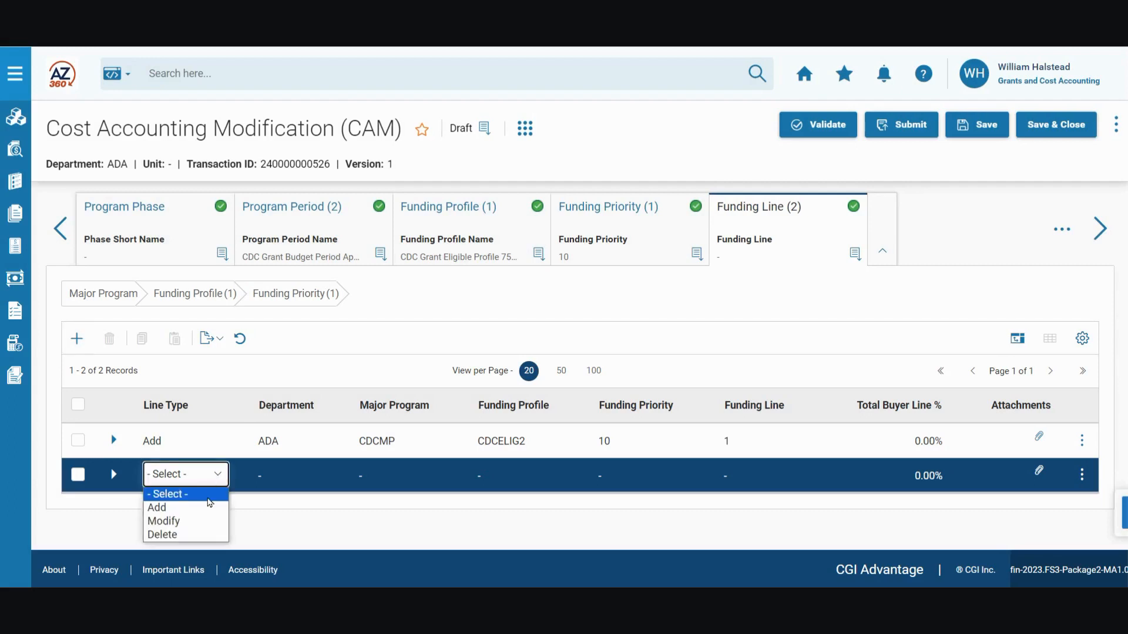
left_click(189, 508)
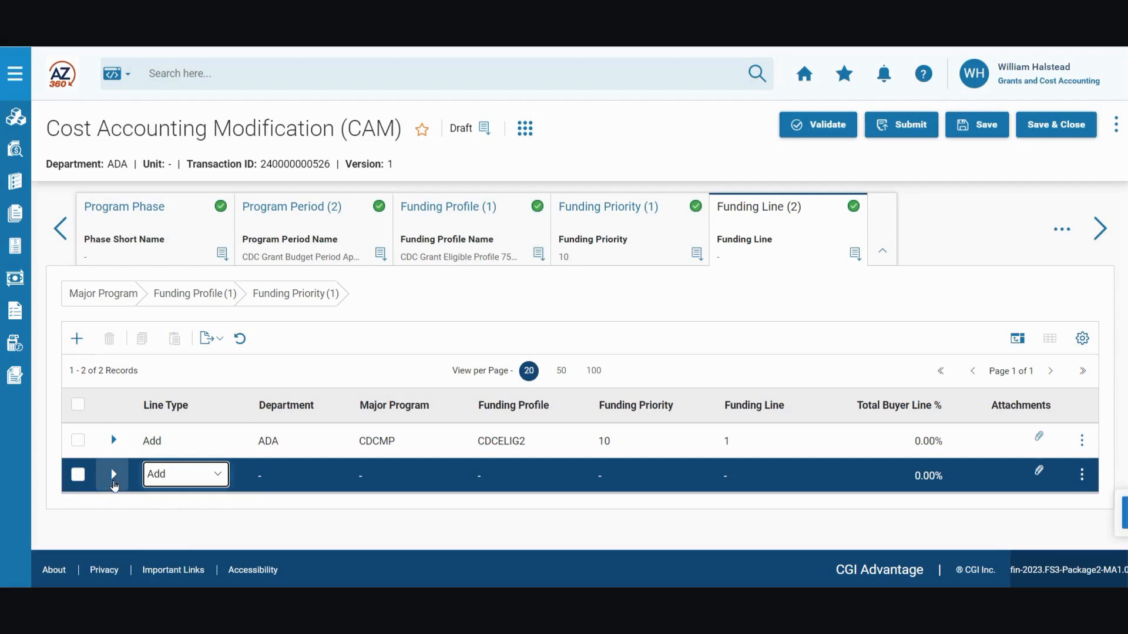
Step: In the new line's Reimbursement Options, set Reimbursement Status to Allowed for Reimbursement, and both Reimbursement Frequency and Reimbursement Output Type to None
left_click(114, 481)
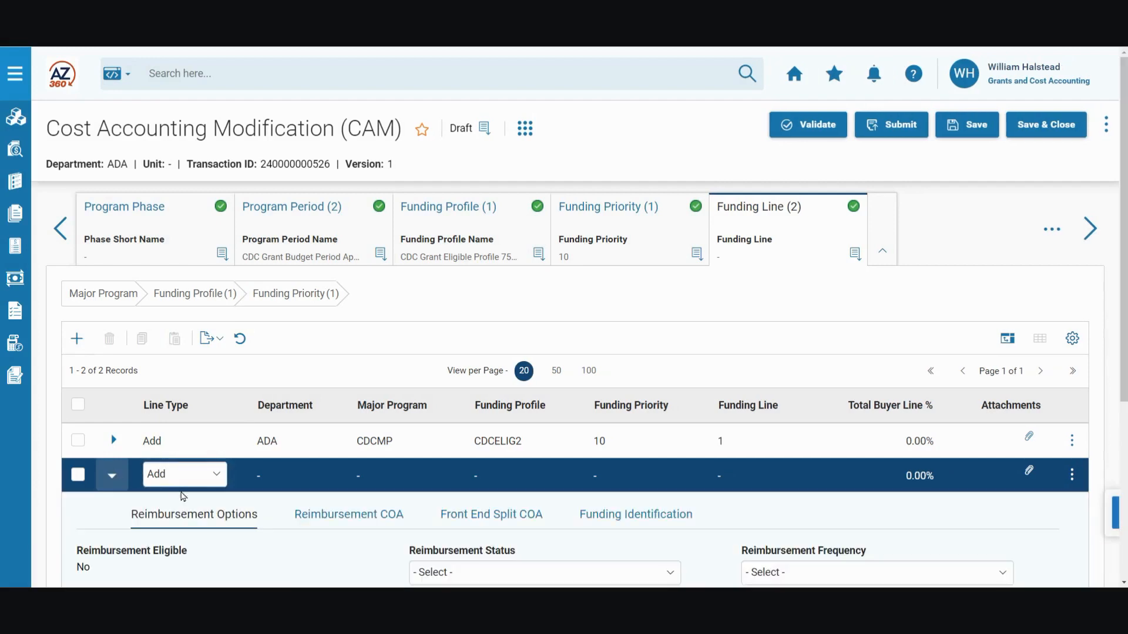
scroll(259, 409, "down", 3)
scroll(270, 385, "down", 1)
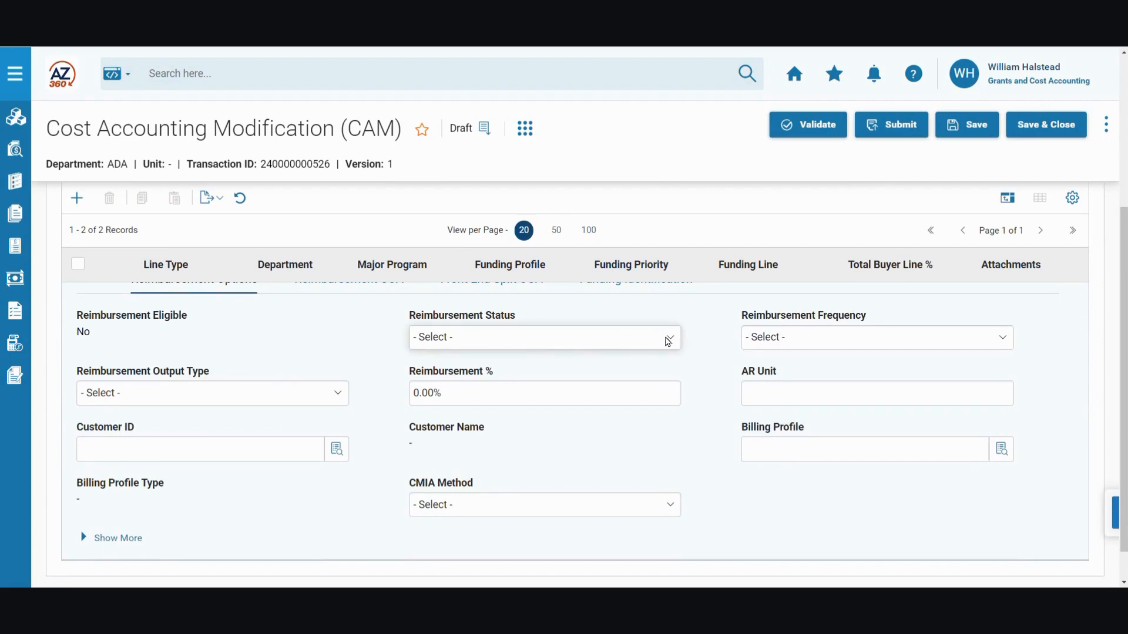
left_click(668, 339)
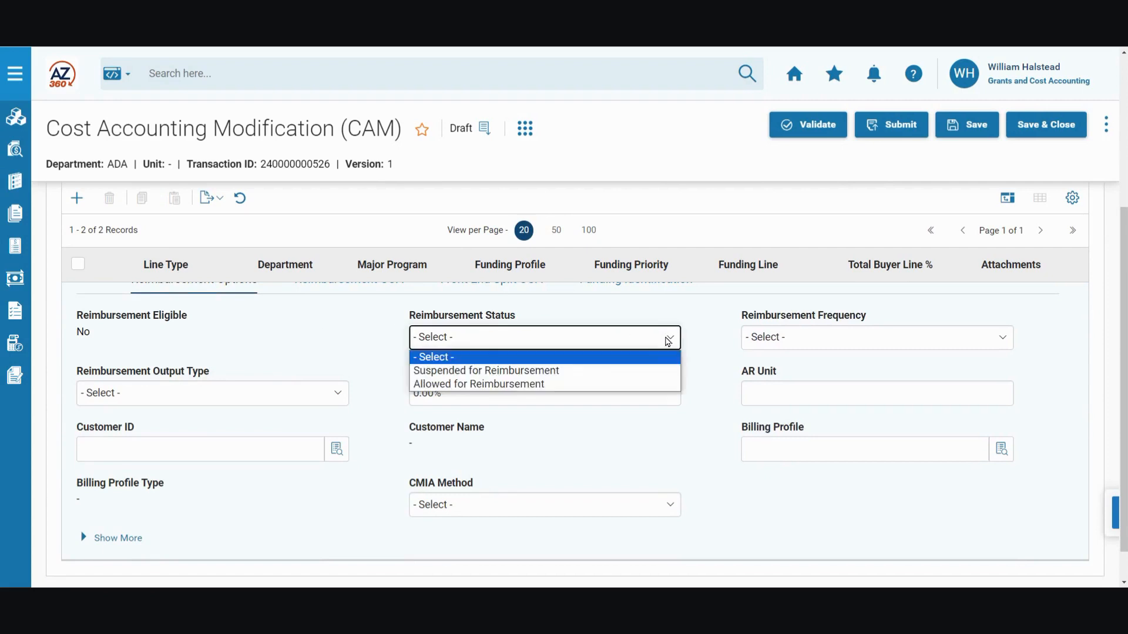
left_click(516, 383)
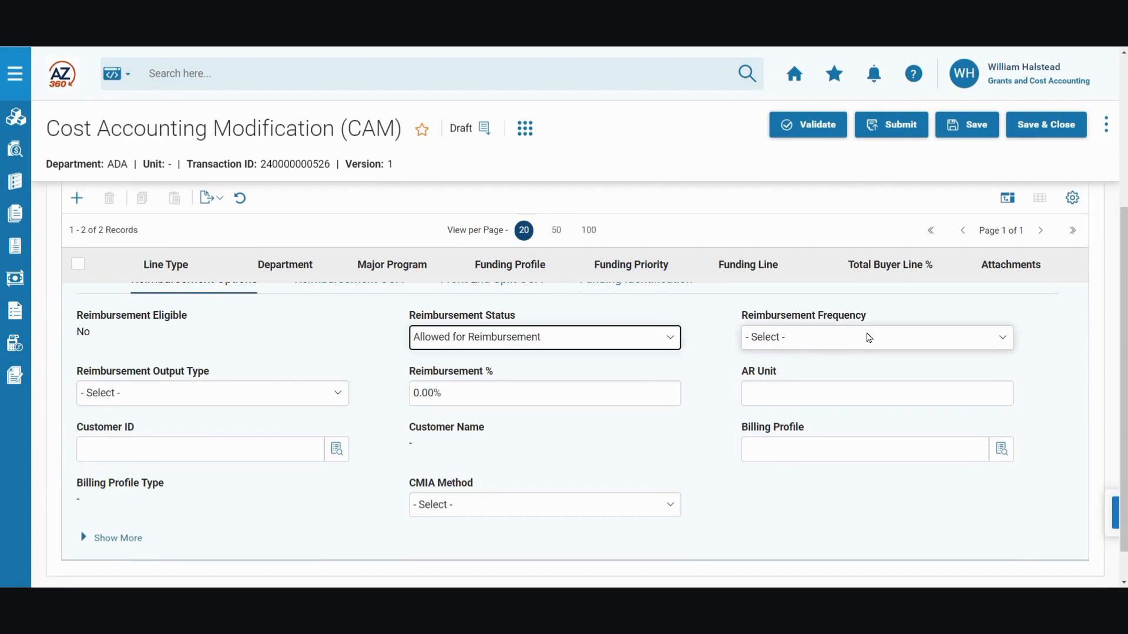
left_click(869, 338)
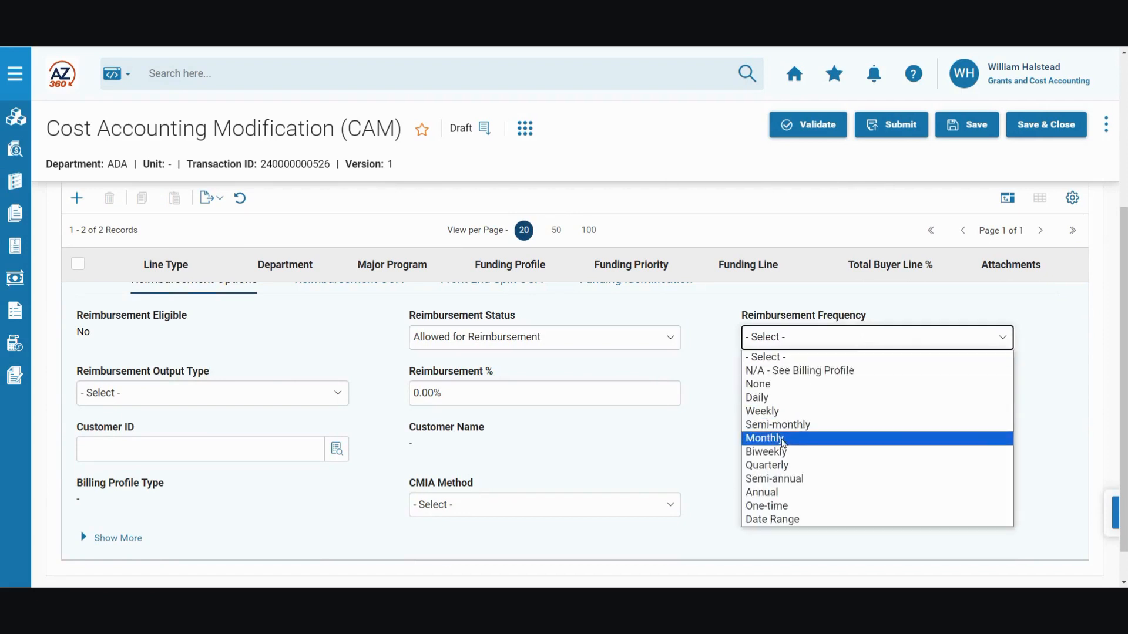
left_click(775, 384)
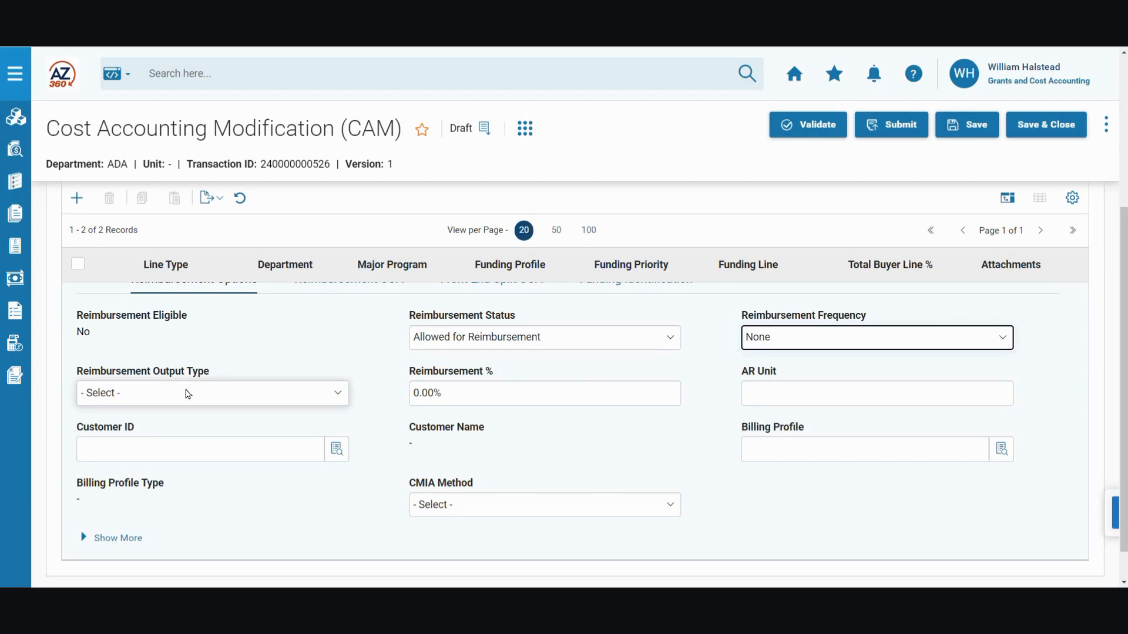
left_click(188, 394)
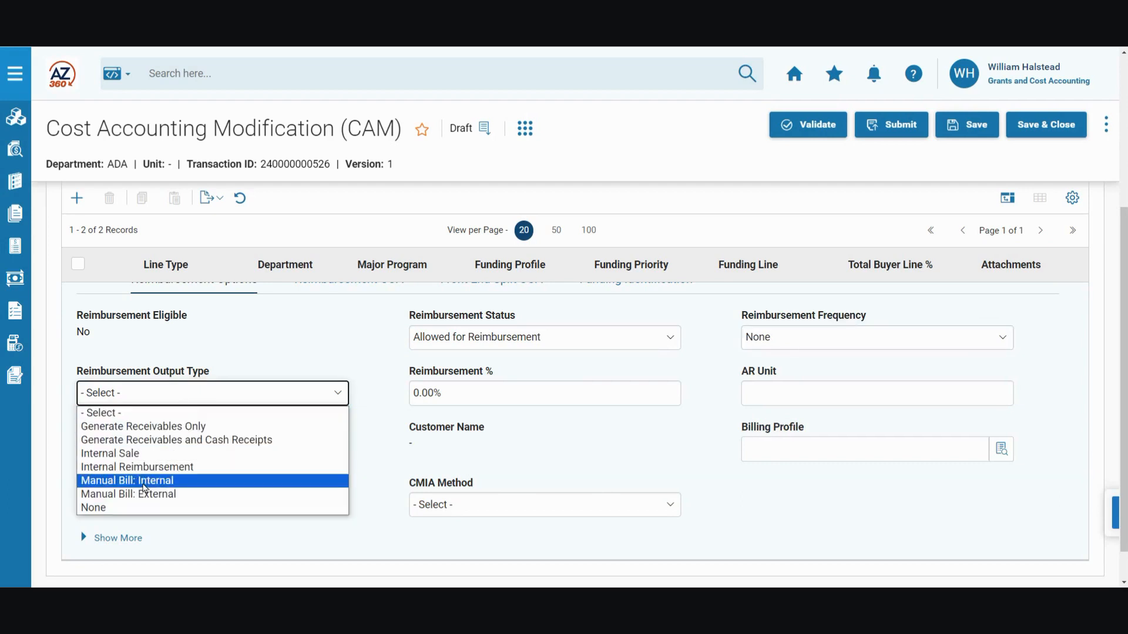
left_click(141, 508)
Step: Set the second funding line's Reimbursement % to 25 and save the transaction
left_click(457, 395)
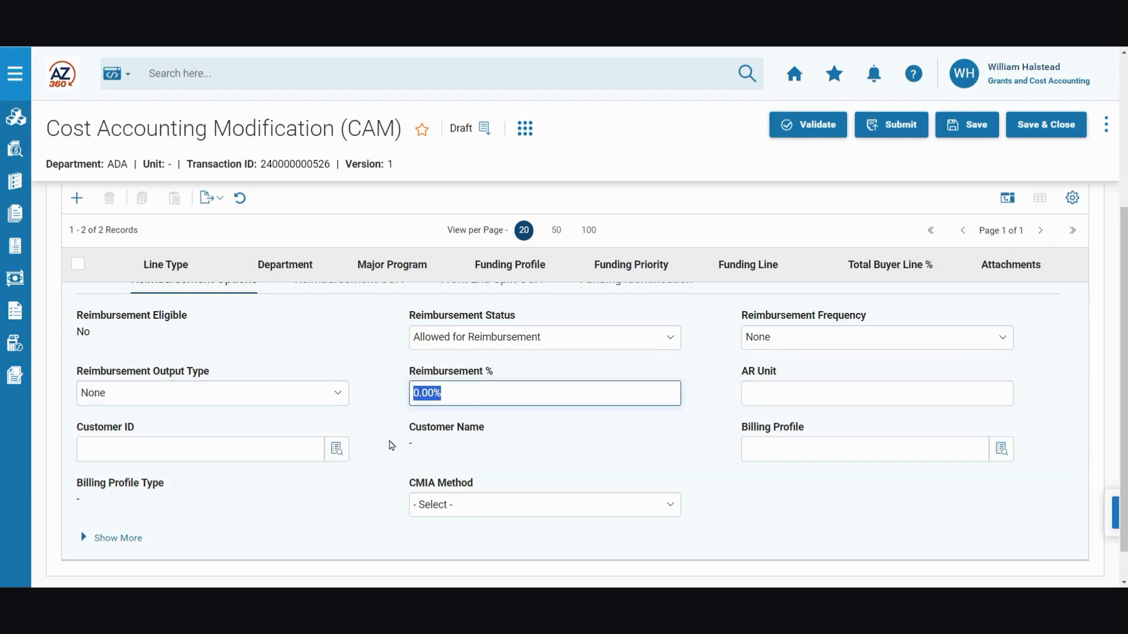
type("25")
left_click(982, 133)
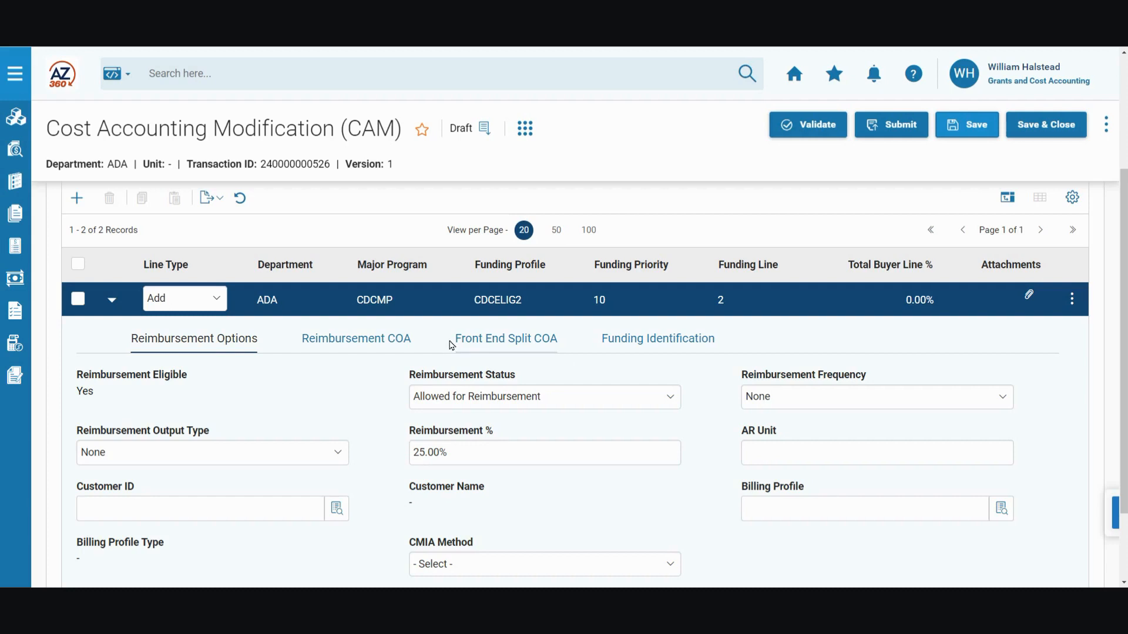
Step: In the second line's Front End Split COA details, set FES Fund to 1000 and validate the transaction
left_click(509, 349)
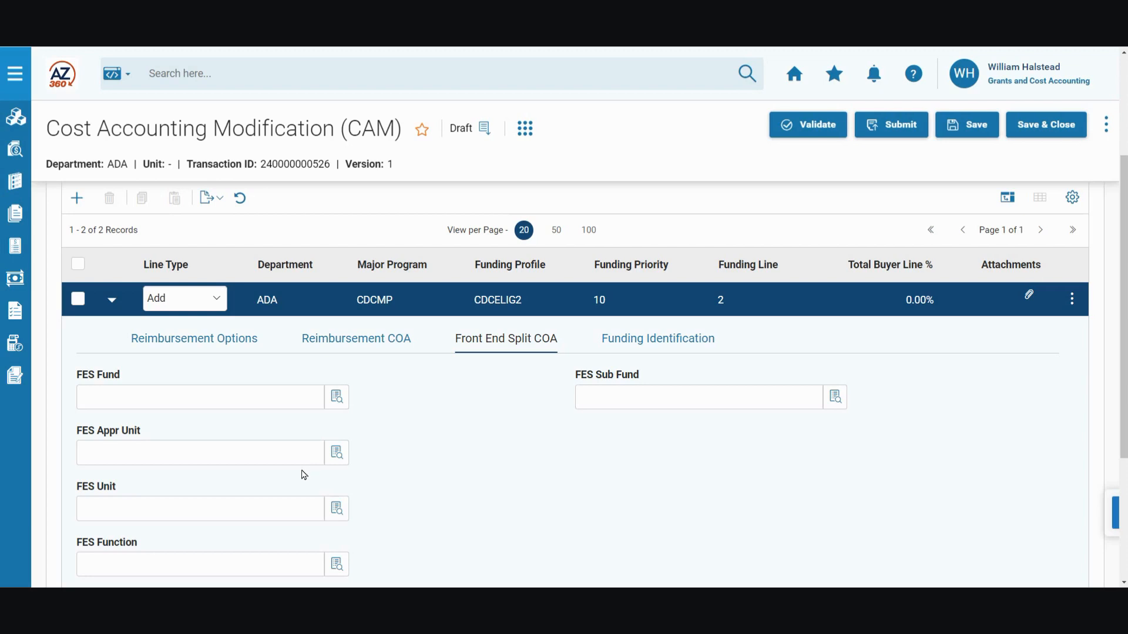
left_click(177, 403)
type("1000")
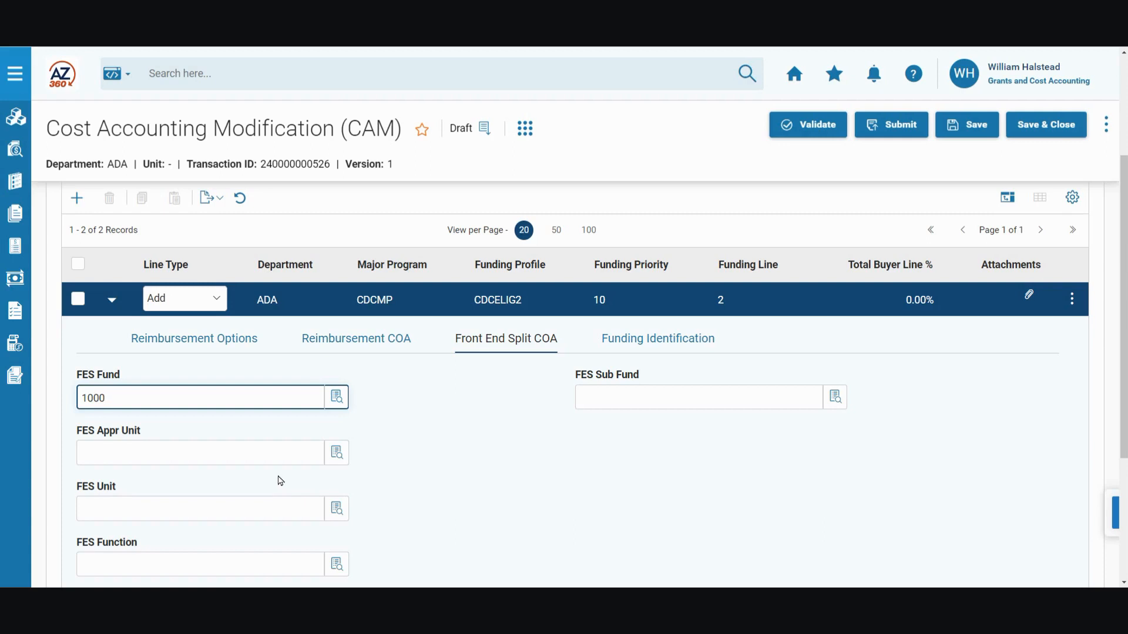
left_click(820, 132)
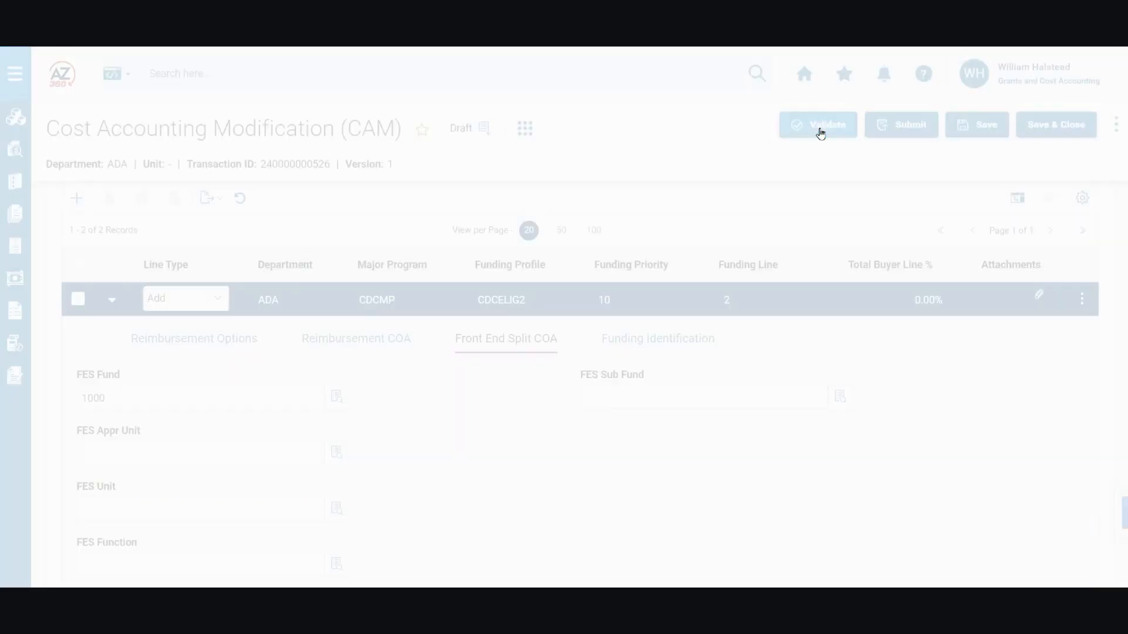